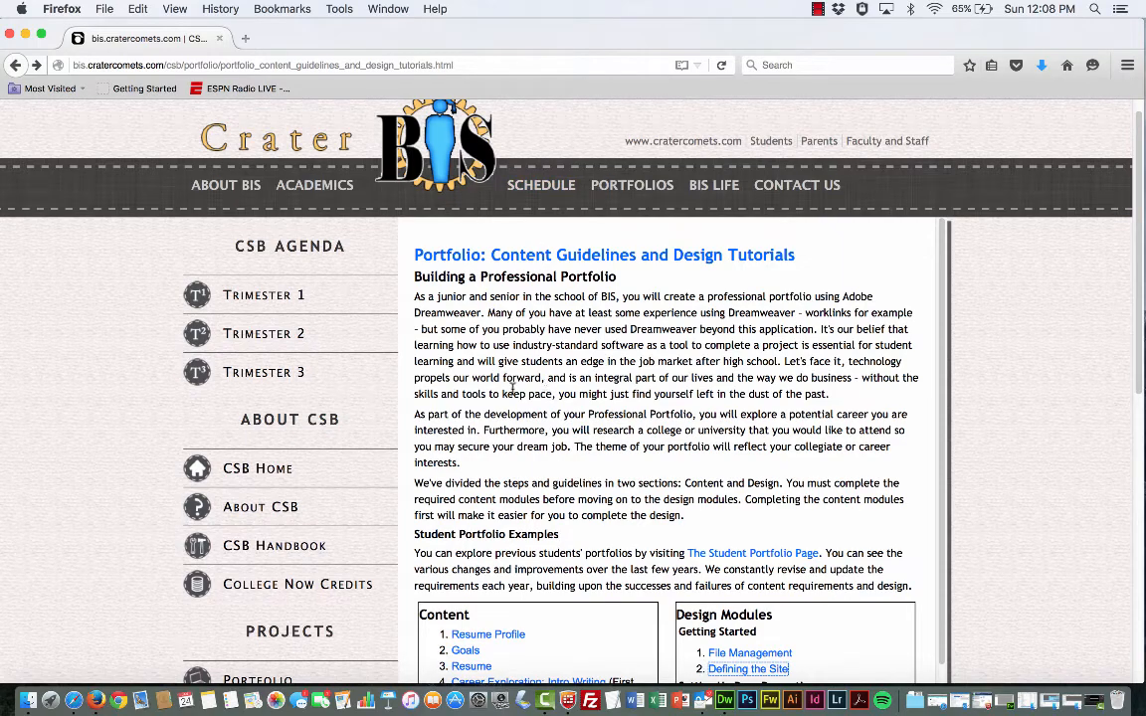
Open the Defining the Site design module and read its instructions on the local root folder and remote server.
scroll(304, 368, down, 4)
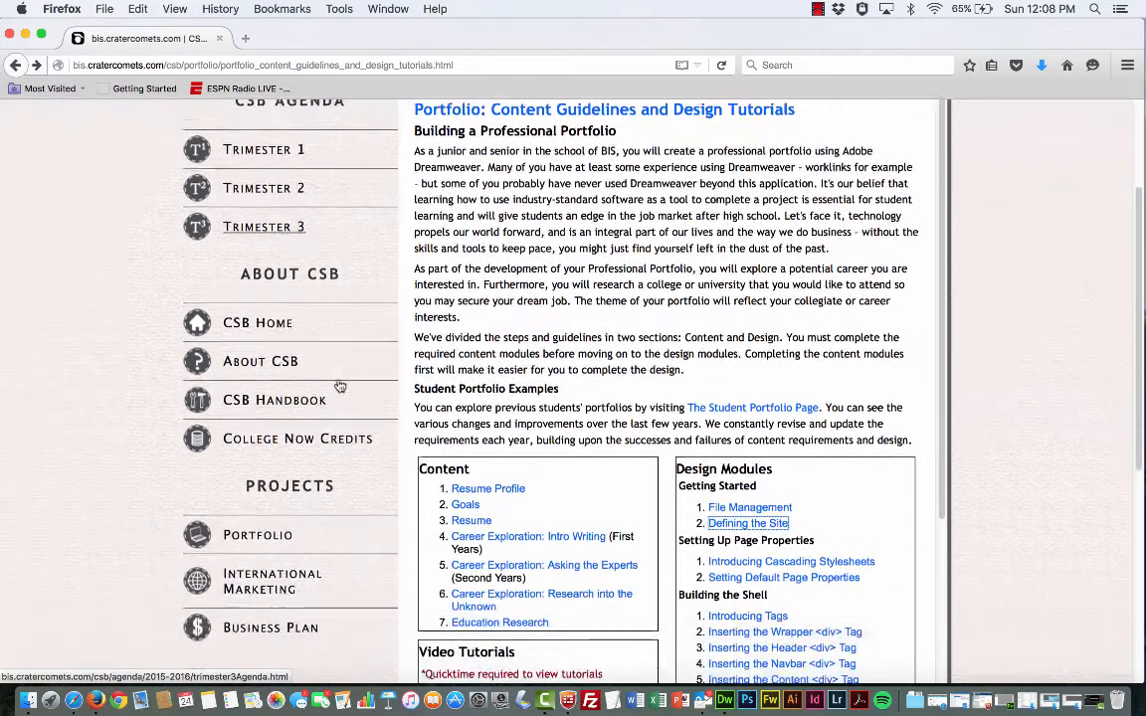
scroll(318, 388, up, 4)
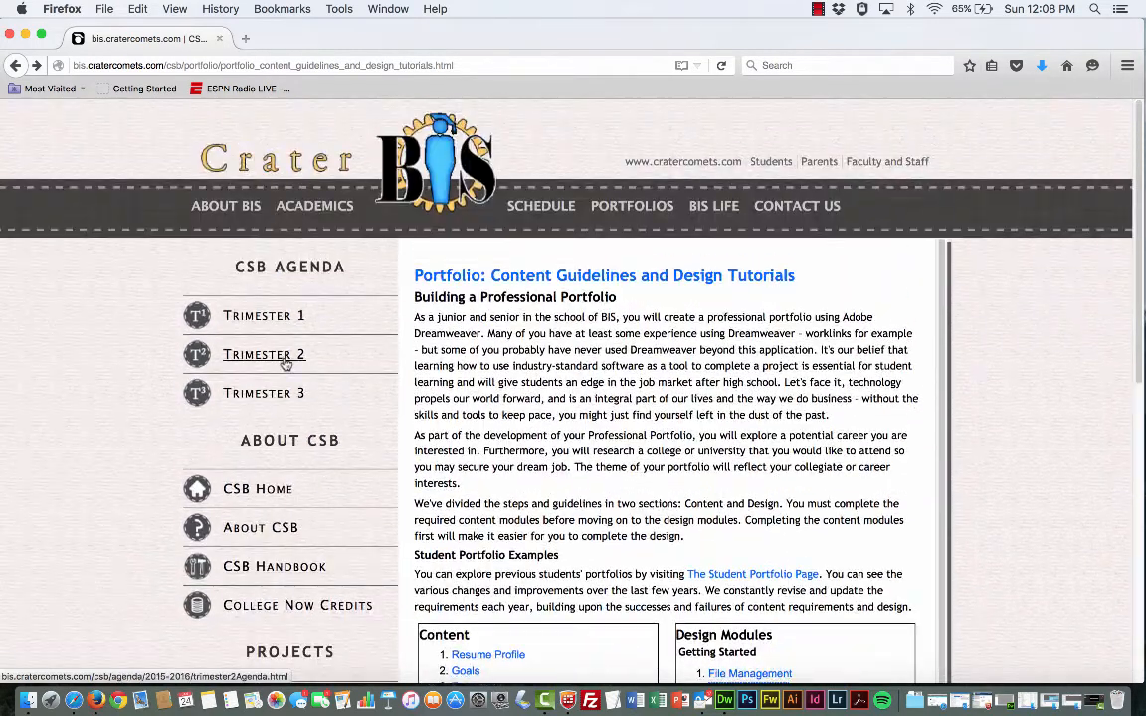
scroll(286, 364, down, 2)
scroll(285, 364, down, 4)
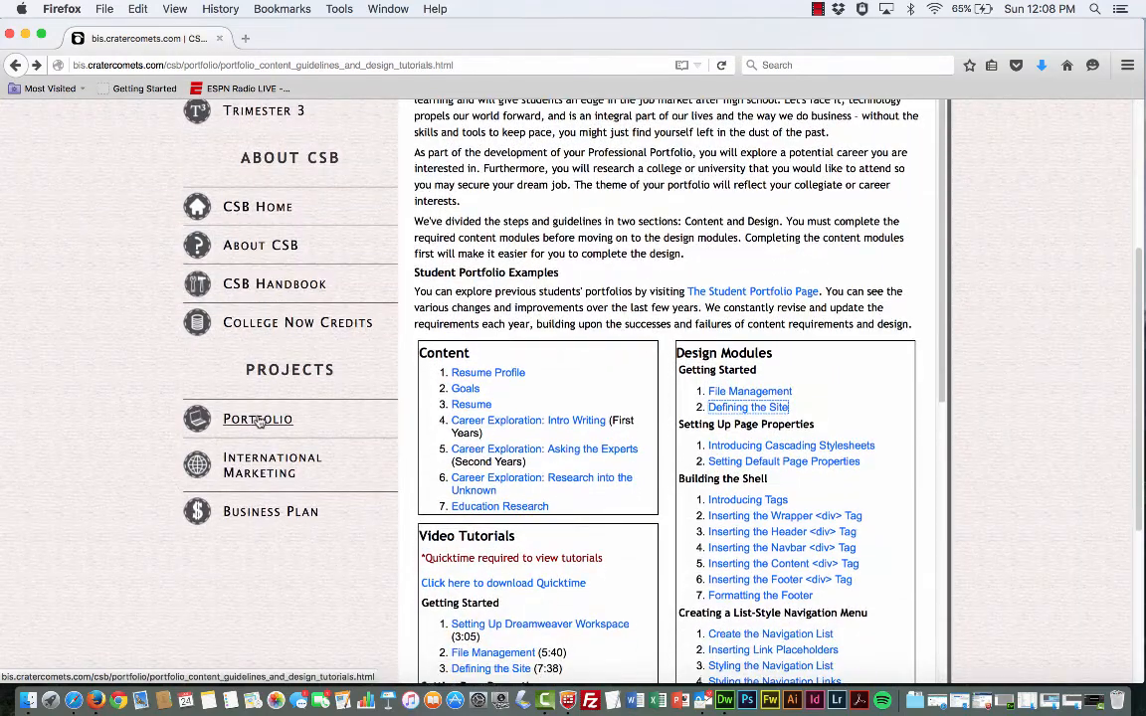
scroll(756, 219, down, 1)
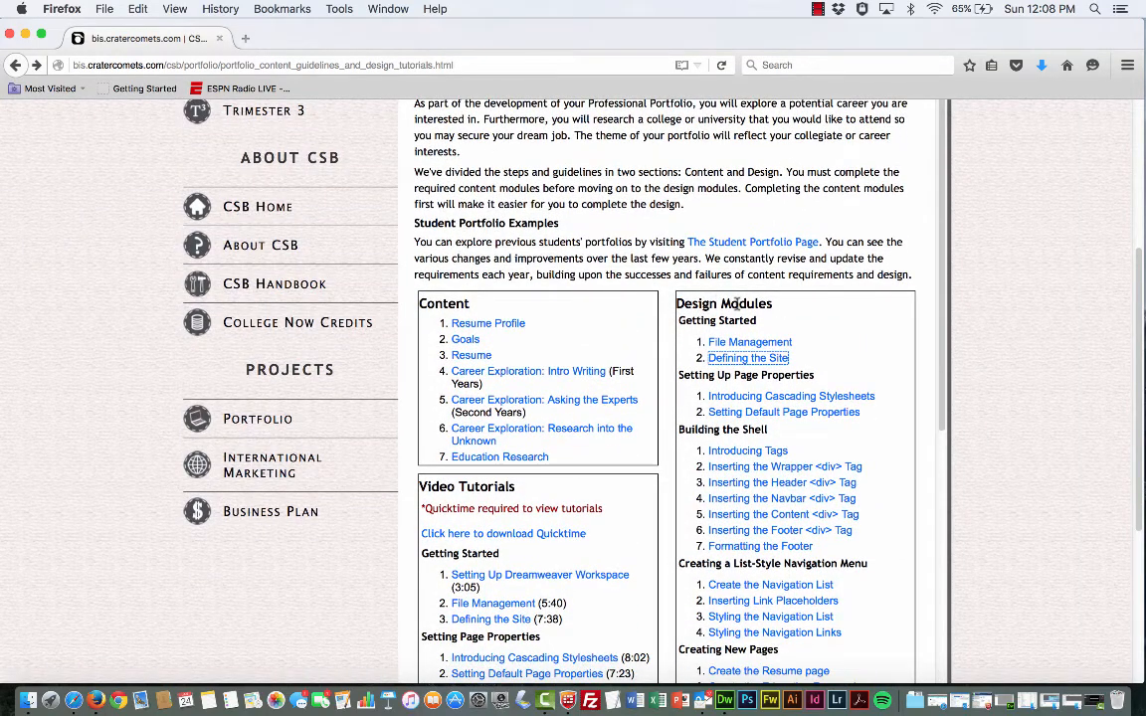
click(764, 360)
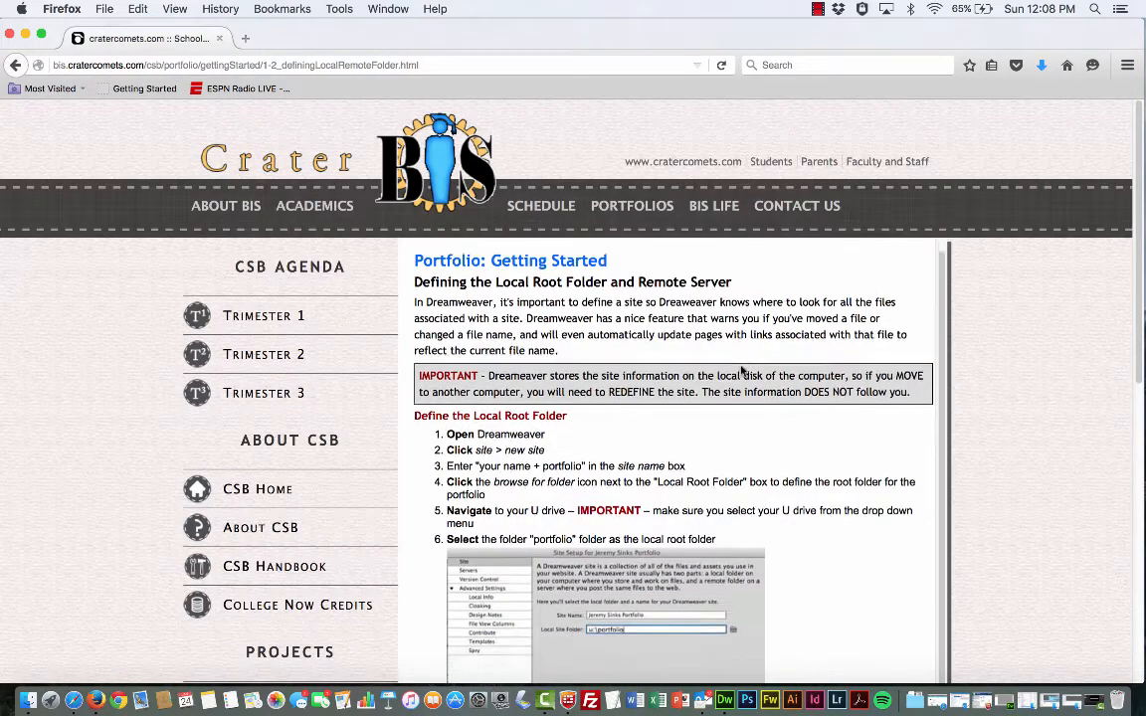
scroll(741, 371, down, 2)
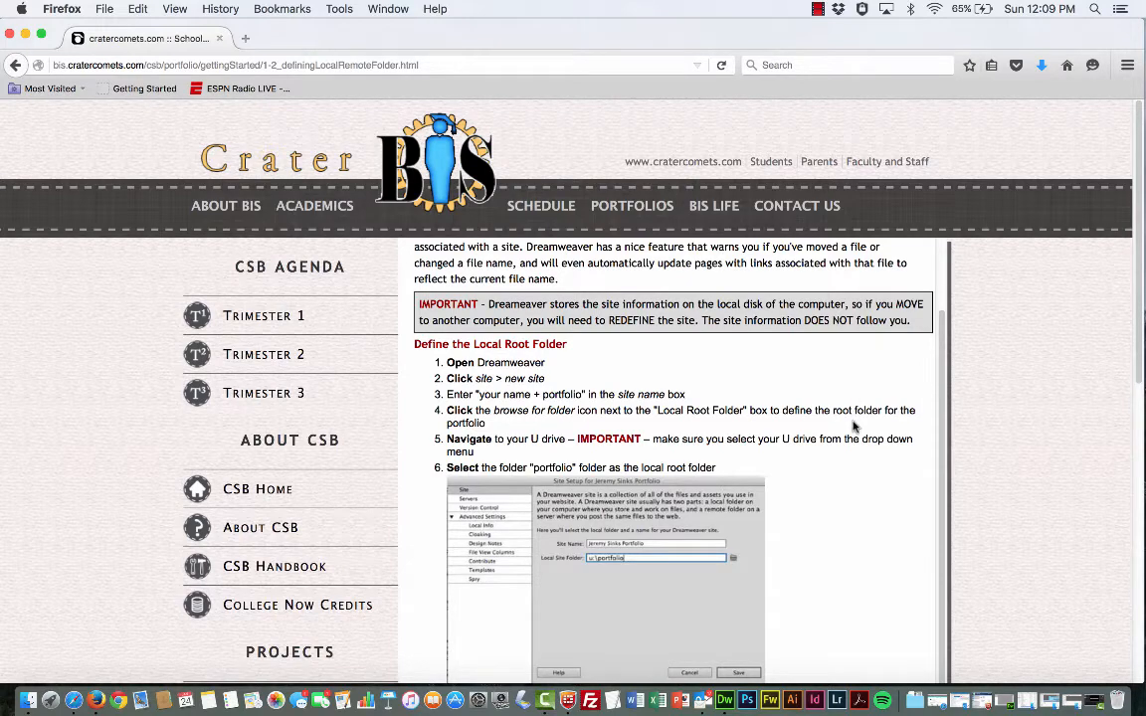
scroll(853, 425, down, 3)
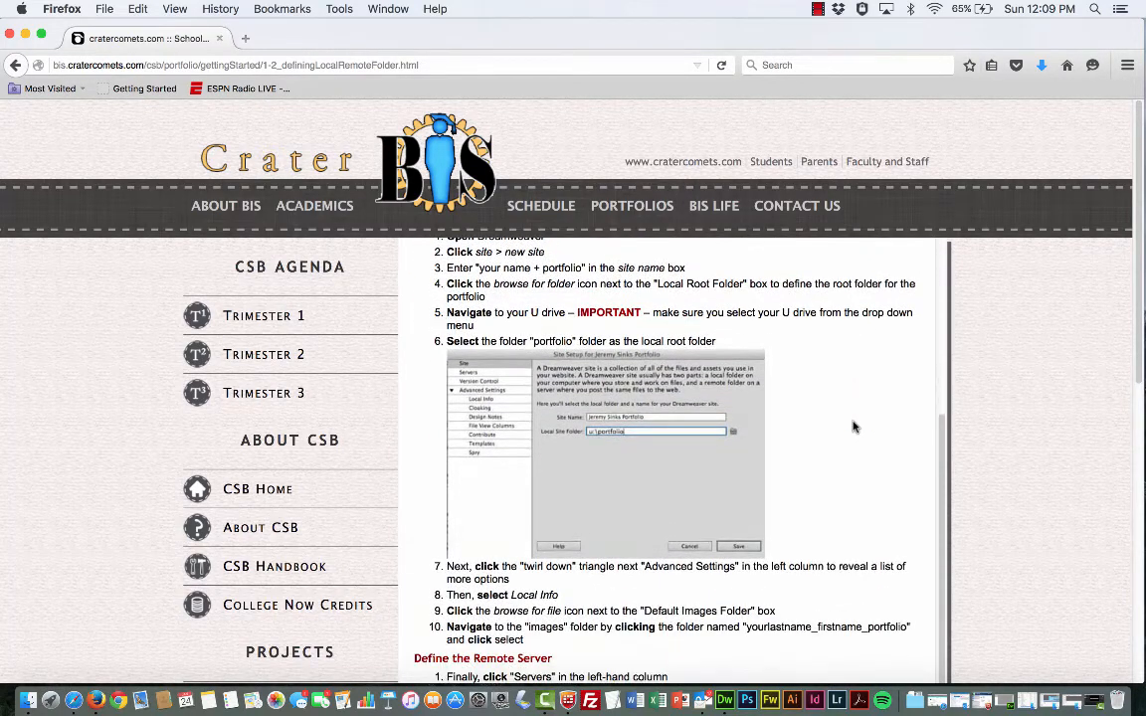
scroll(1008, 398, down, 5)
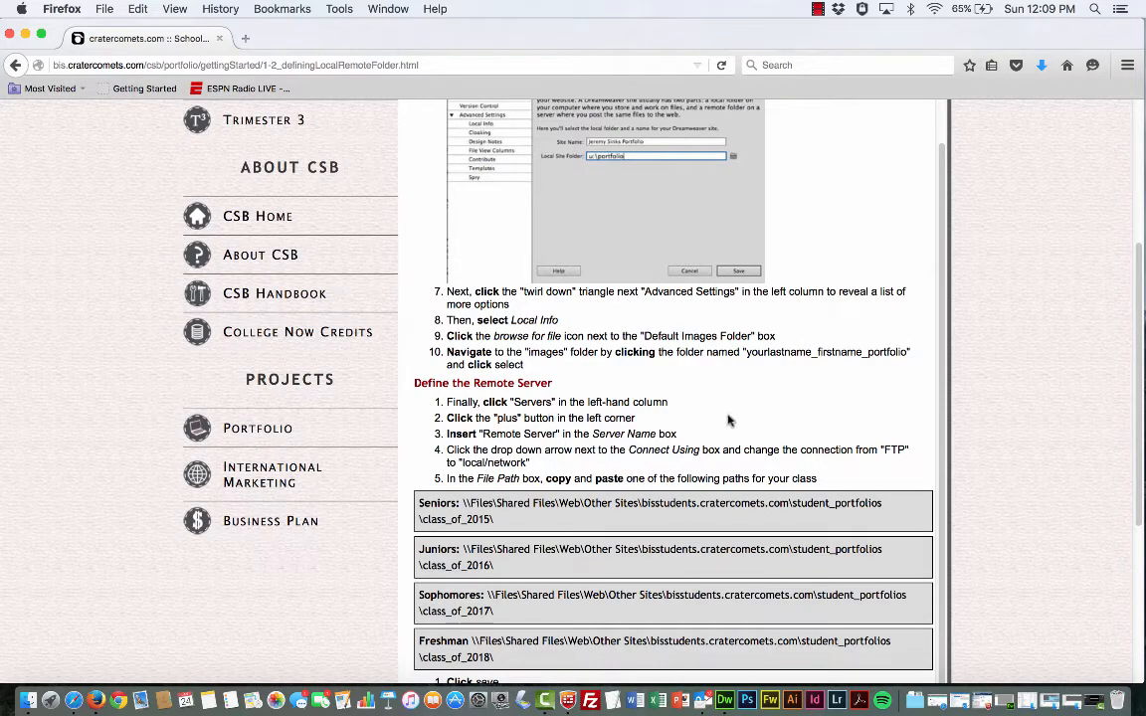
scroll(728, 420, up, 5)
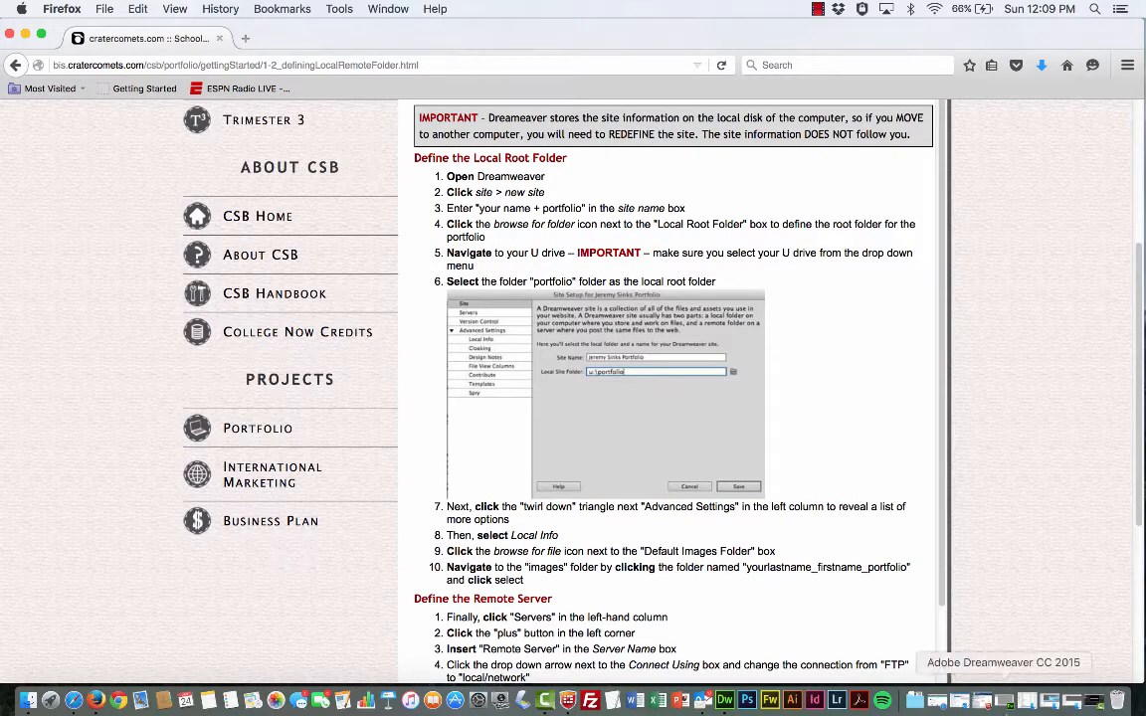
Switch to Dreamweaver and start a new site setup with the site name Portfolio.
click(1003, 707)
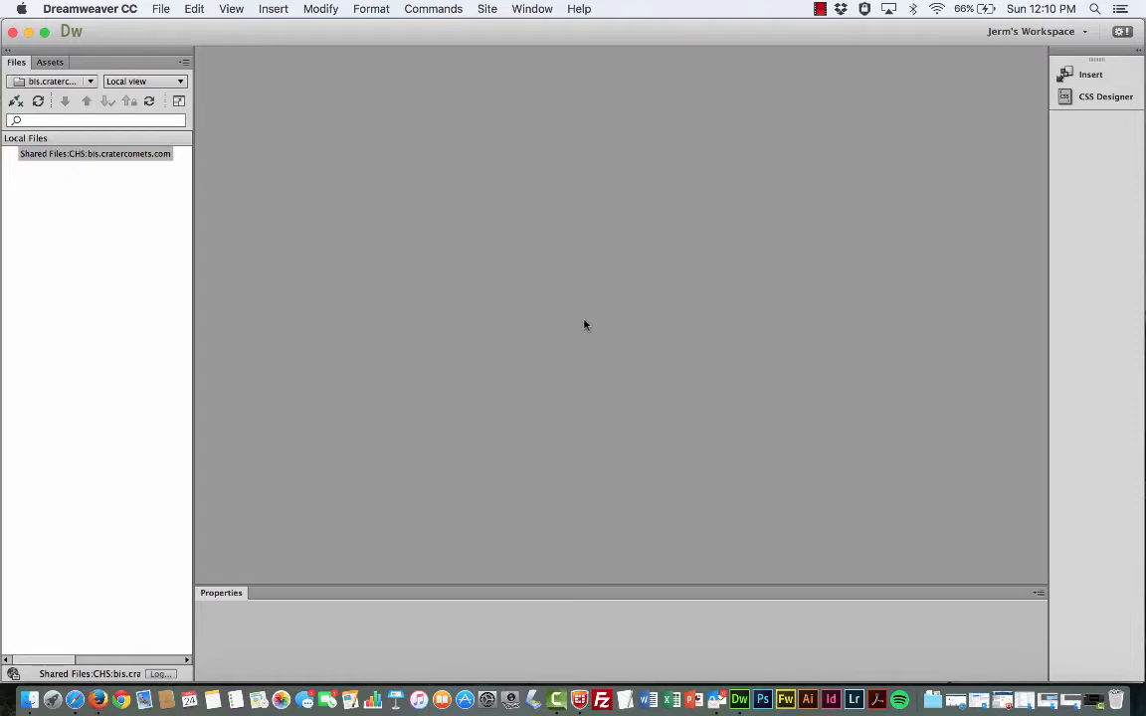
click(487, 9)
click(495, 28)
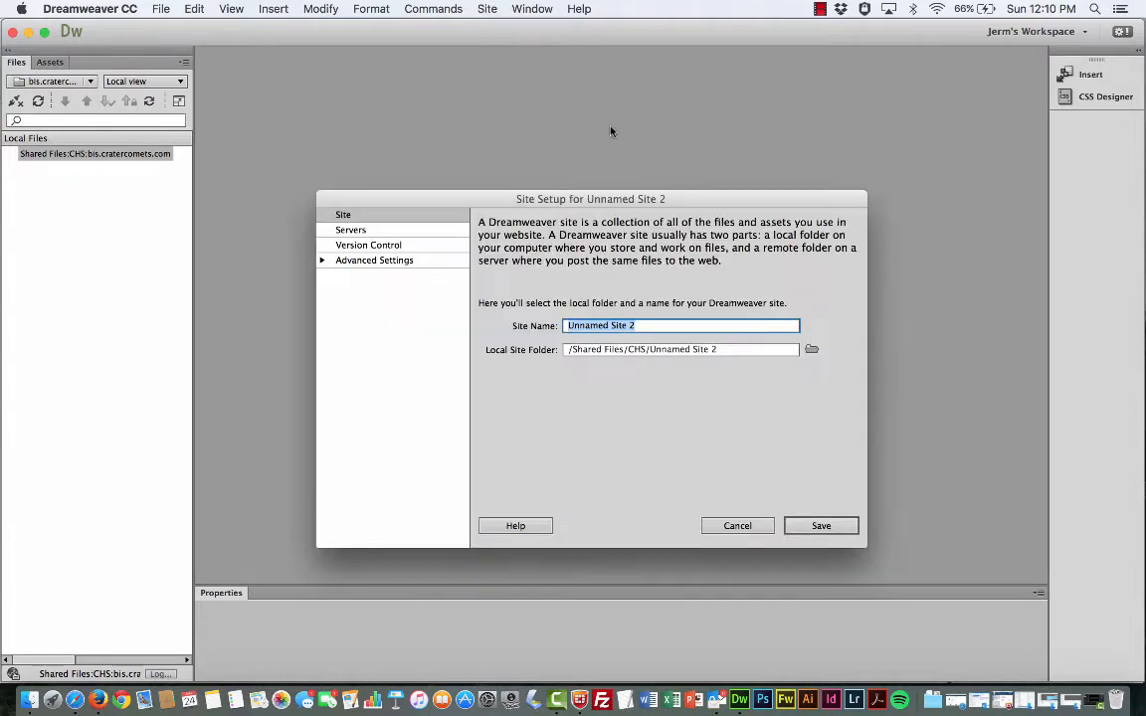
drag(685, 198, 625, 97)
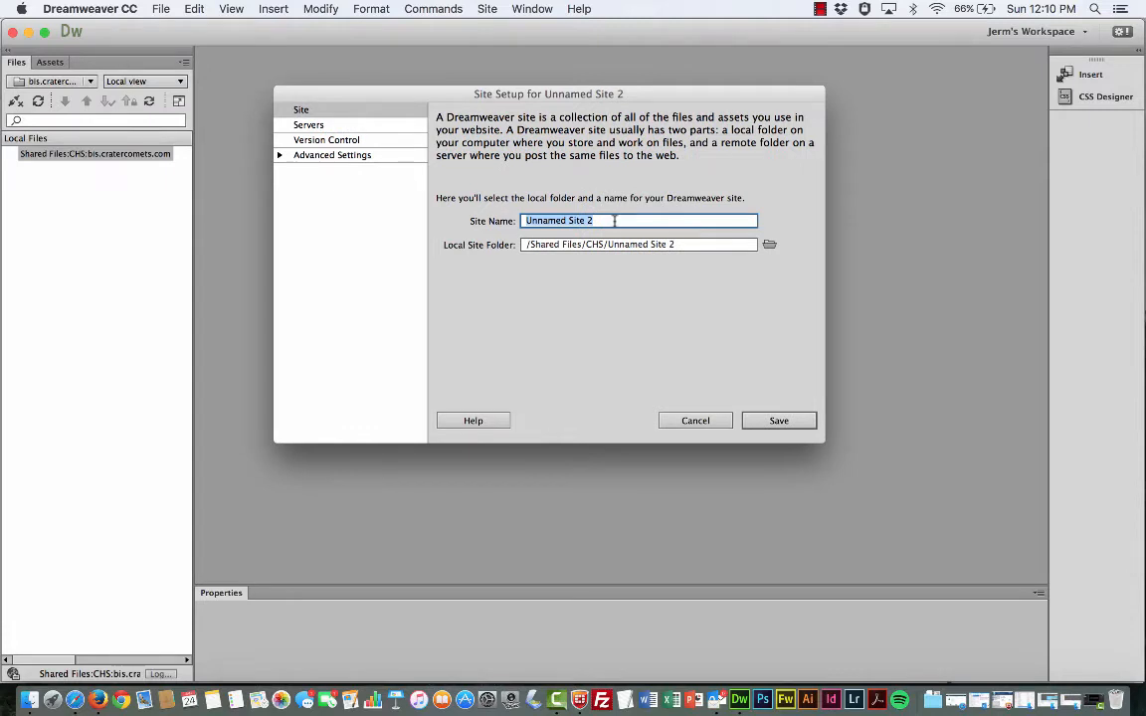
text(Portfolio)
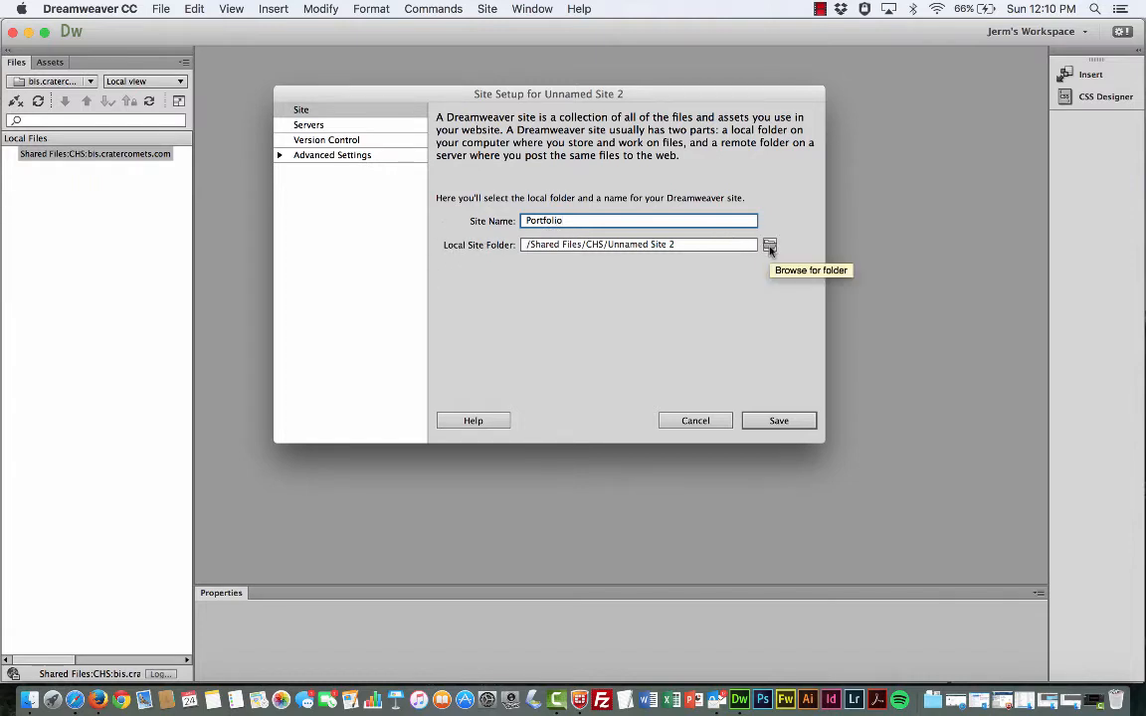
Choose the portfolio folder on the Desktop as the local site folder.
click(770, 246)
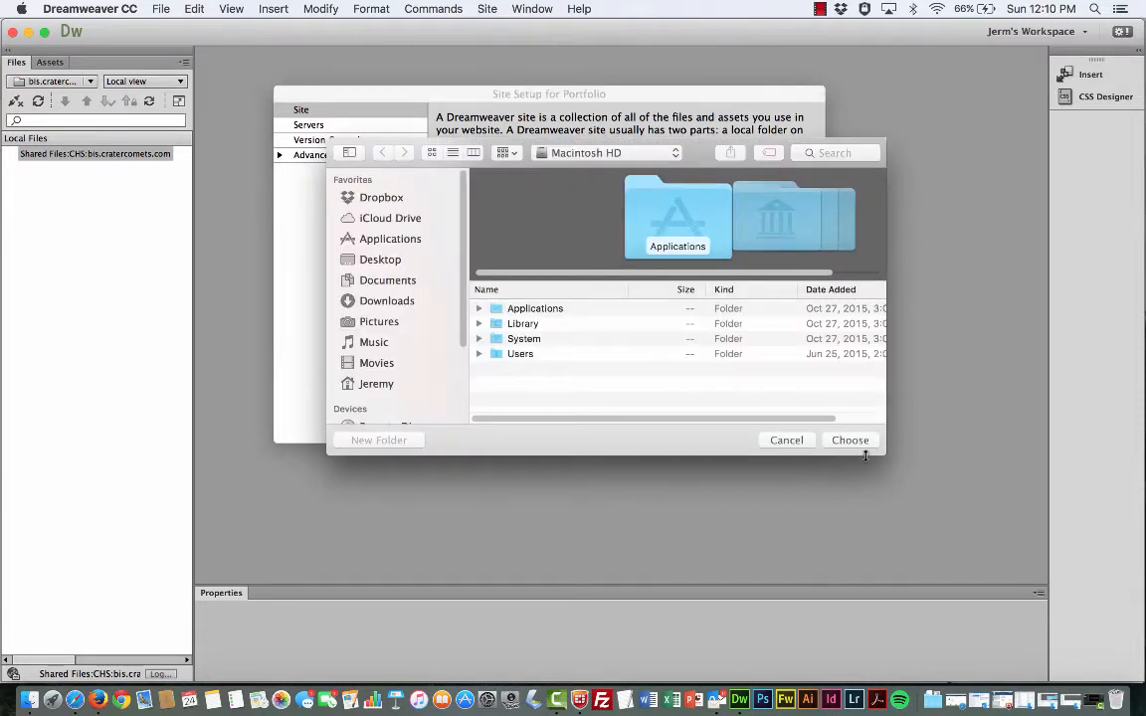
drag(888, 462, 942, 545)
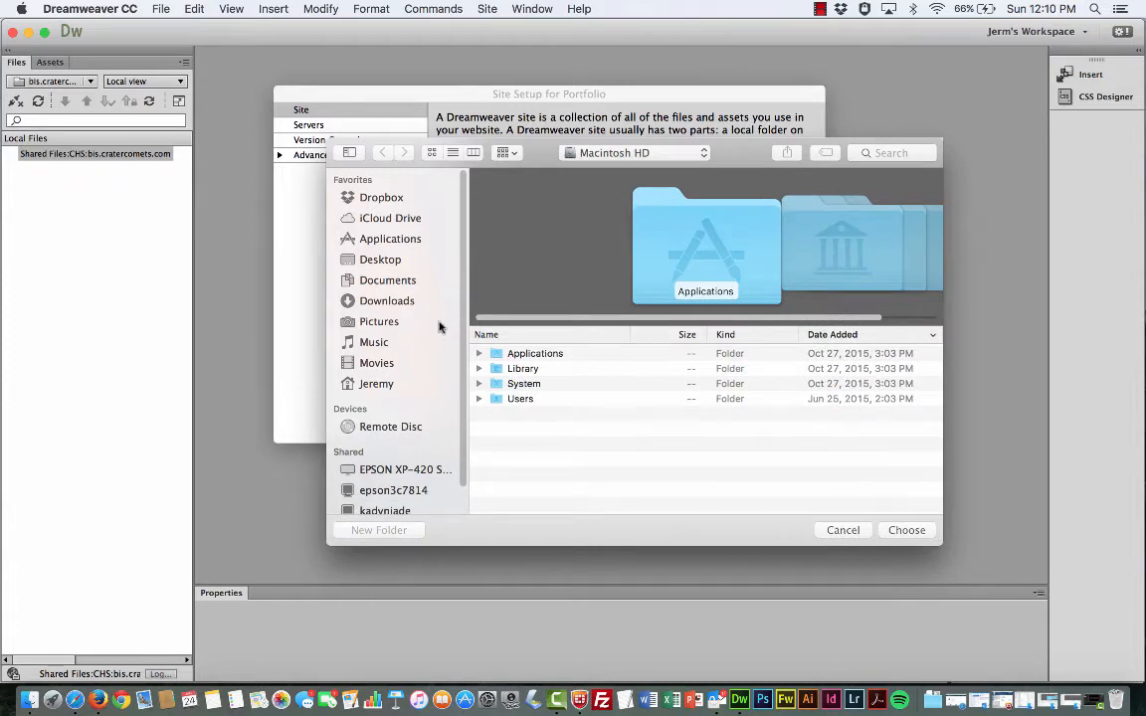
click(376, 262)
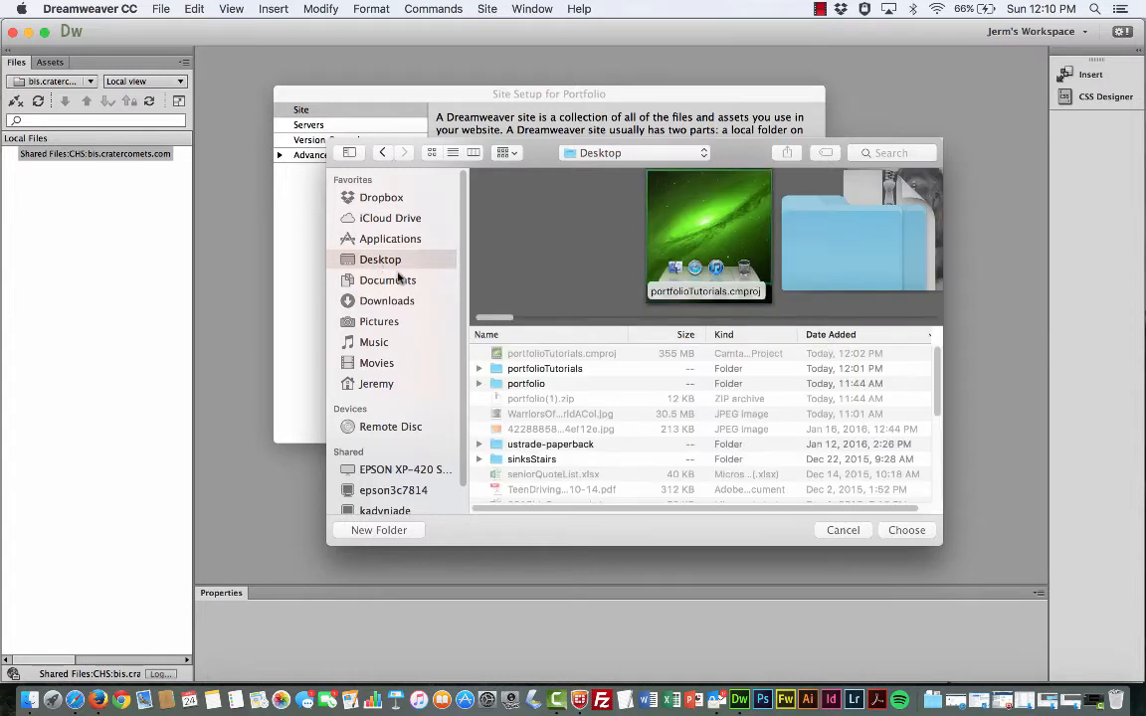
click(521, 386)
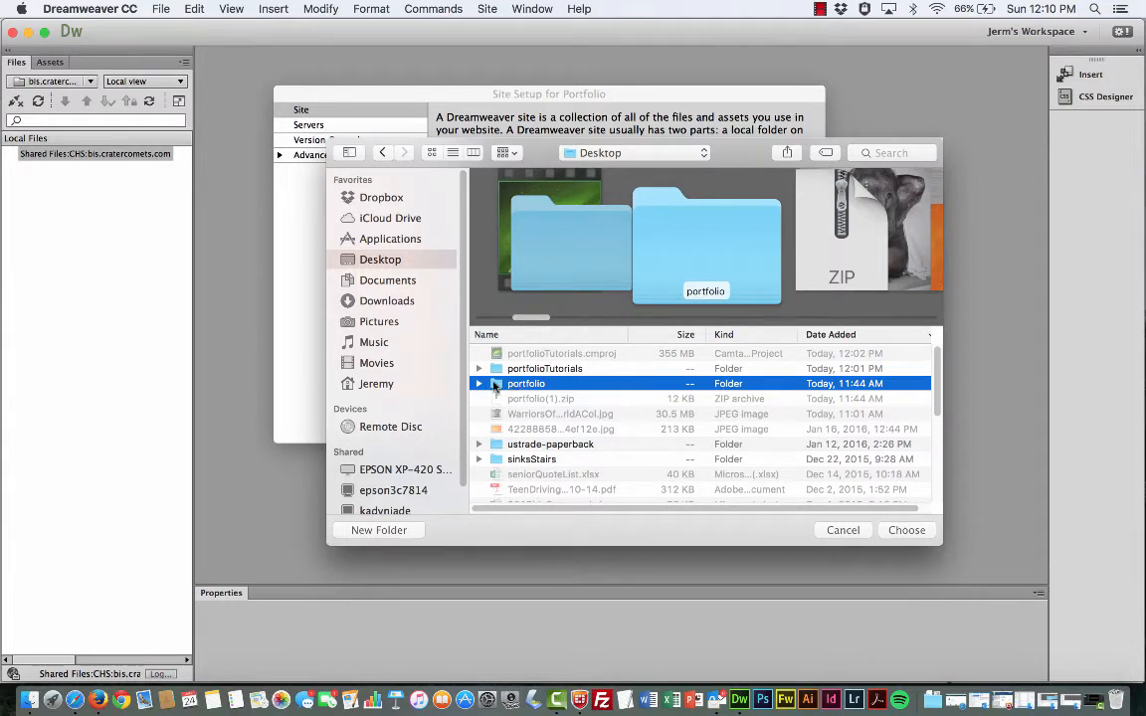
key(Return)
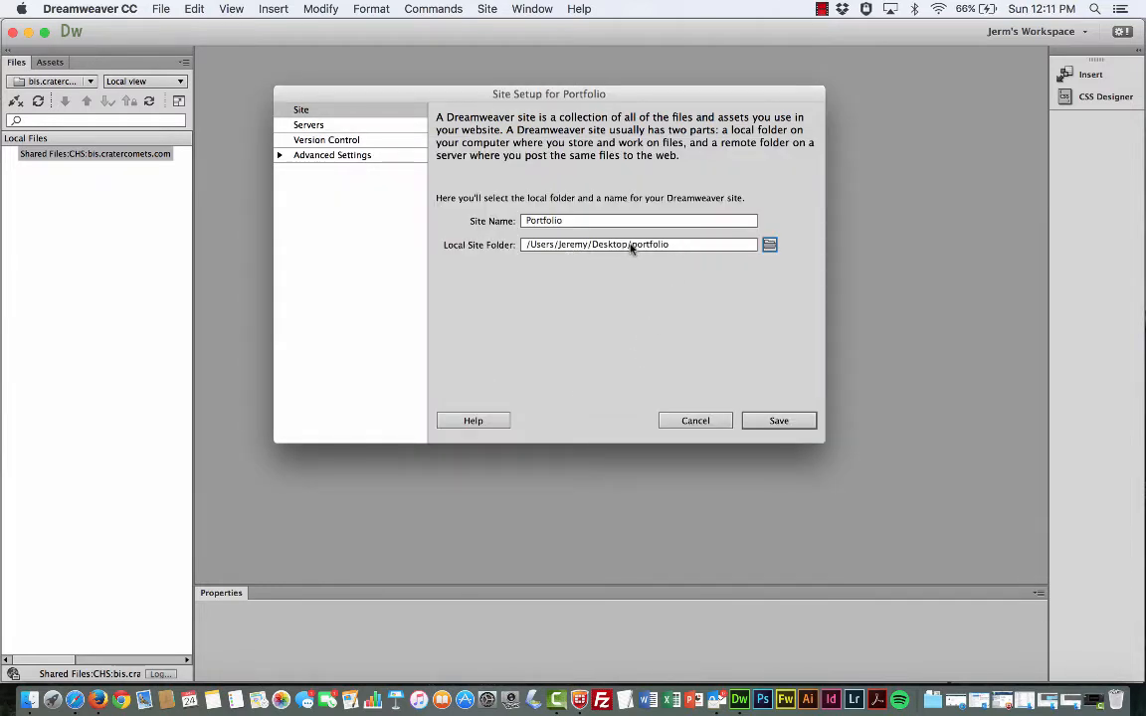
Replace the Desktop part of the local site folder path so the path reads u:/portfolio.
drag(630, 247, 513, 241)
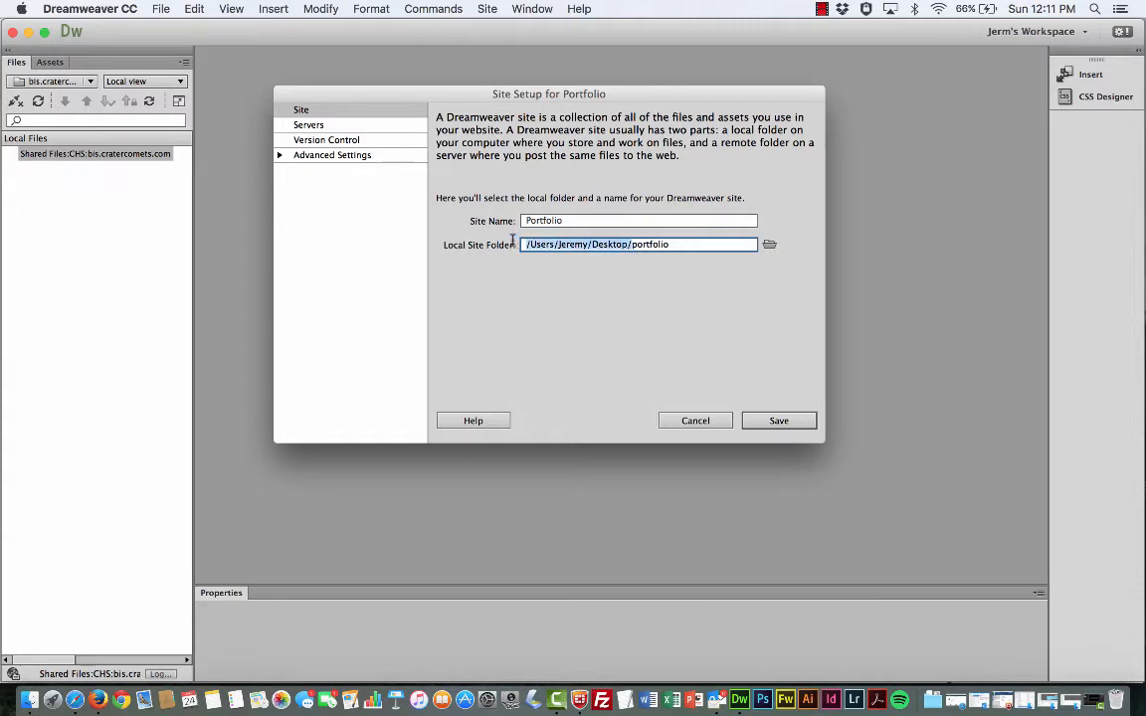
key(BackSpace)
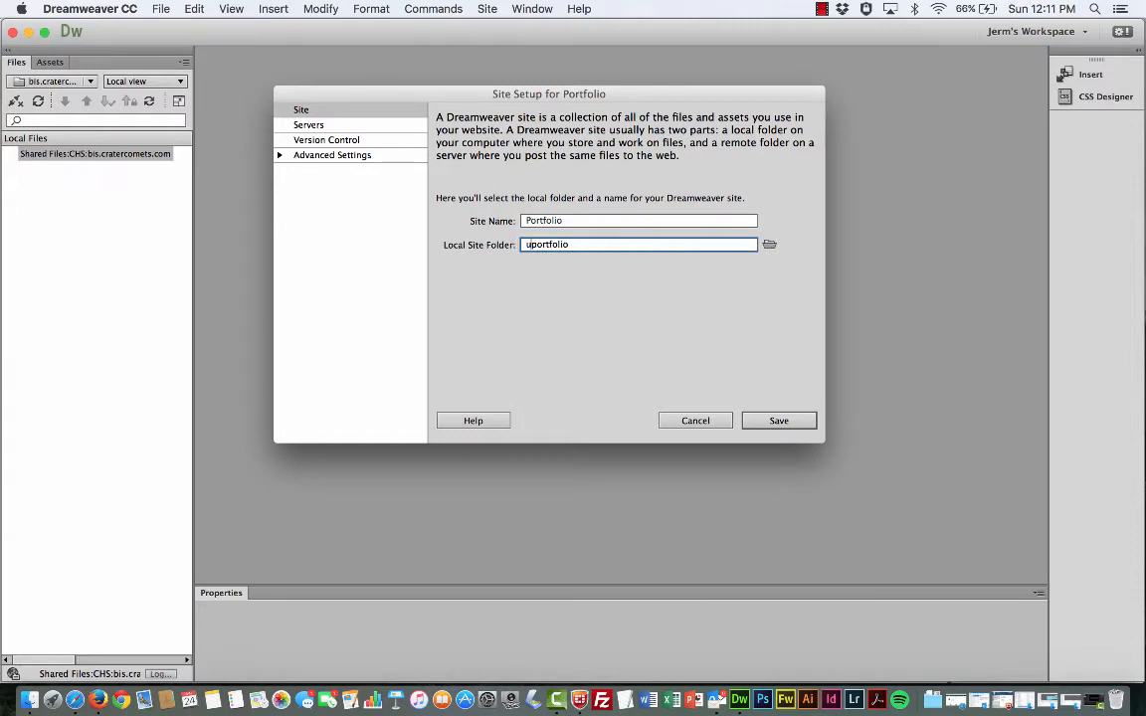
text(u)
text(/)
click(598, 244)
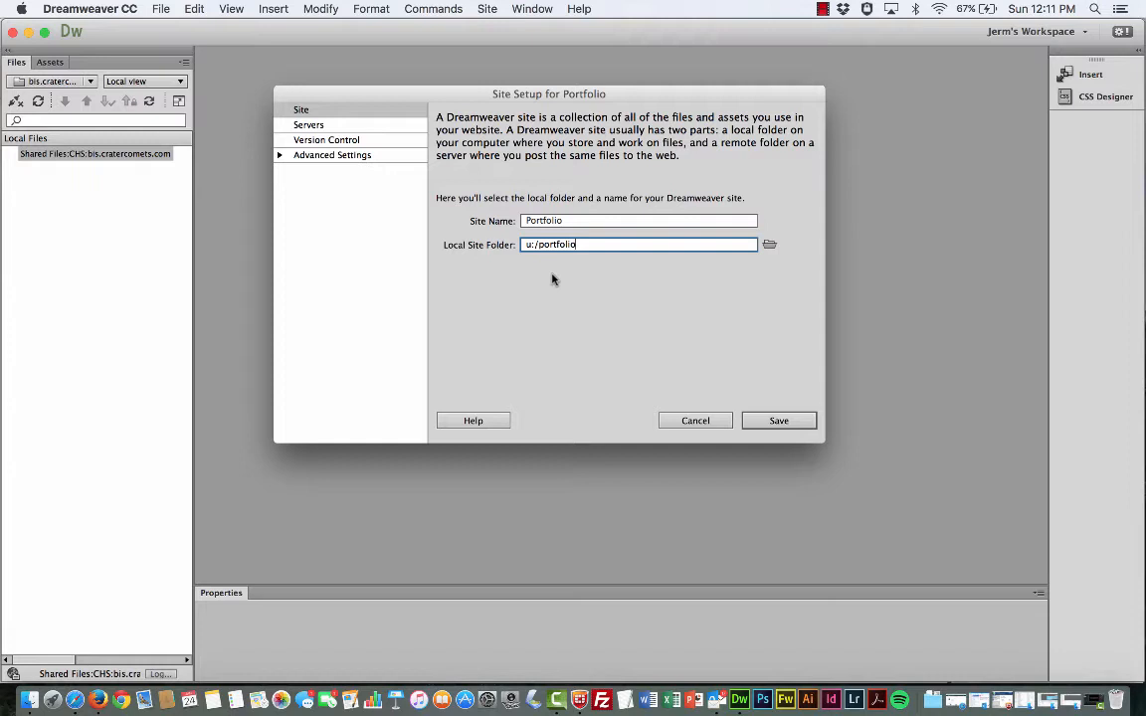
In the site's local info, set the default images folder to the images folder inside the student's named portfolio subfolder.
click(280, 156)
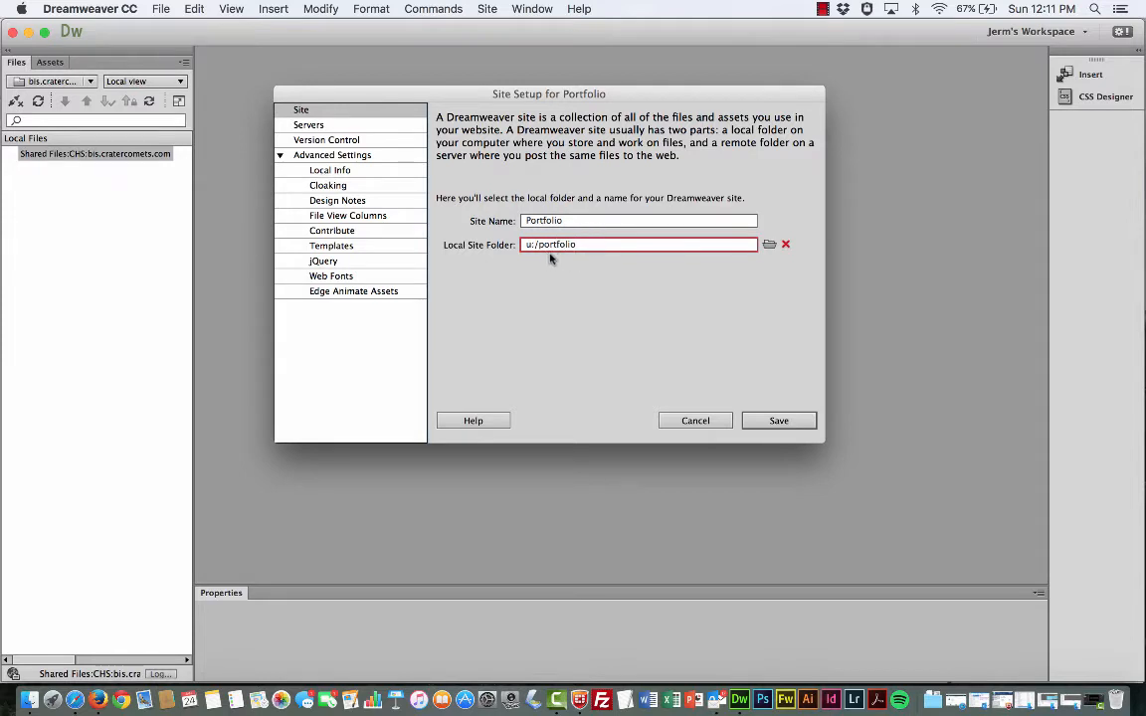
click(323, 174)
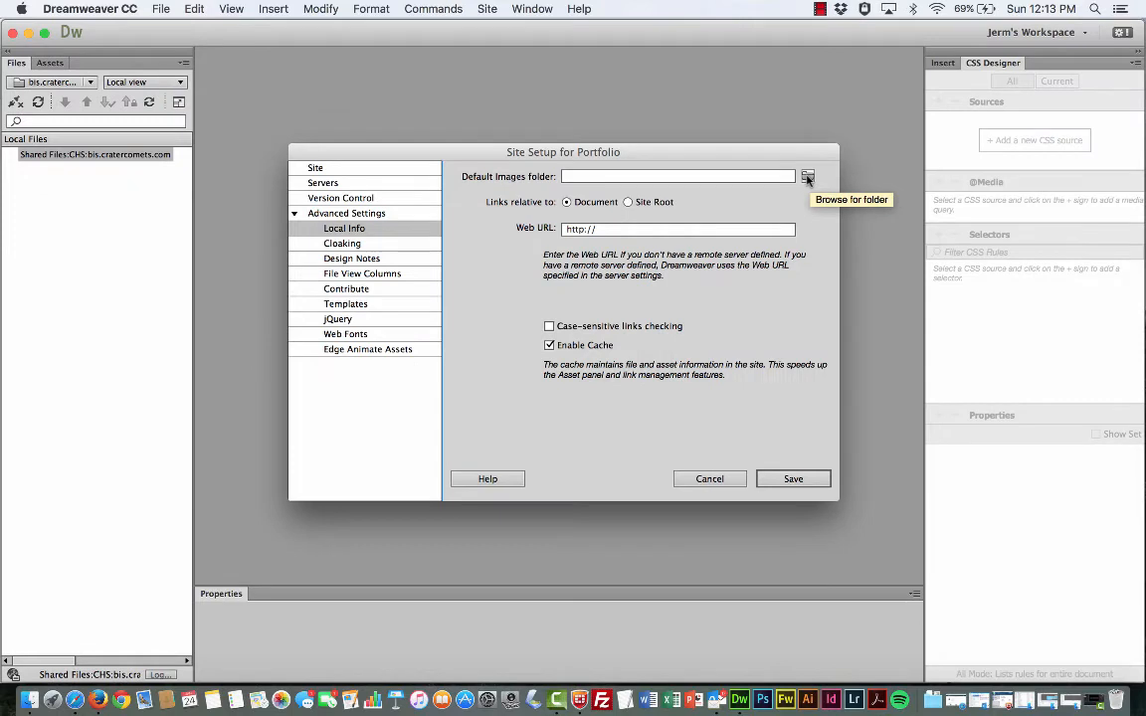
click(807, 177)
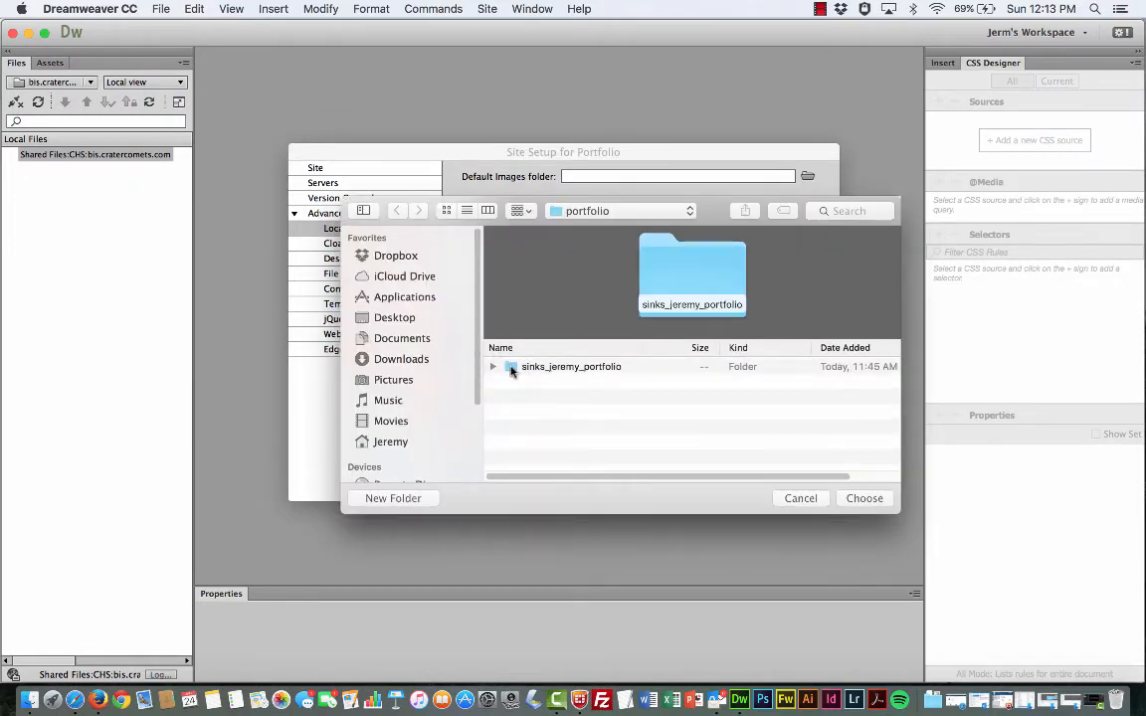
click(512, 368)
key(Return)
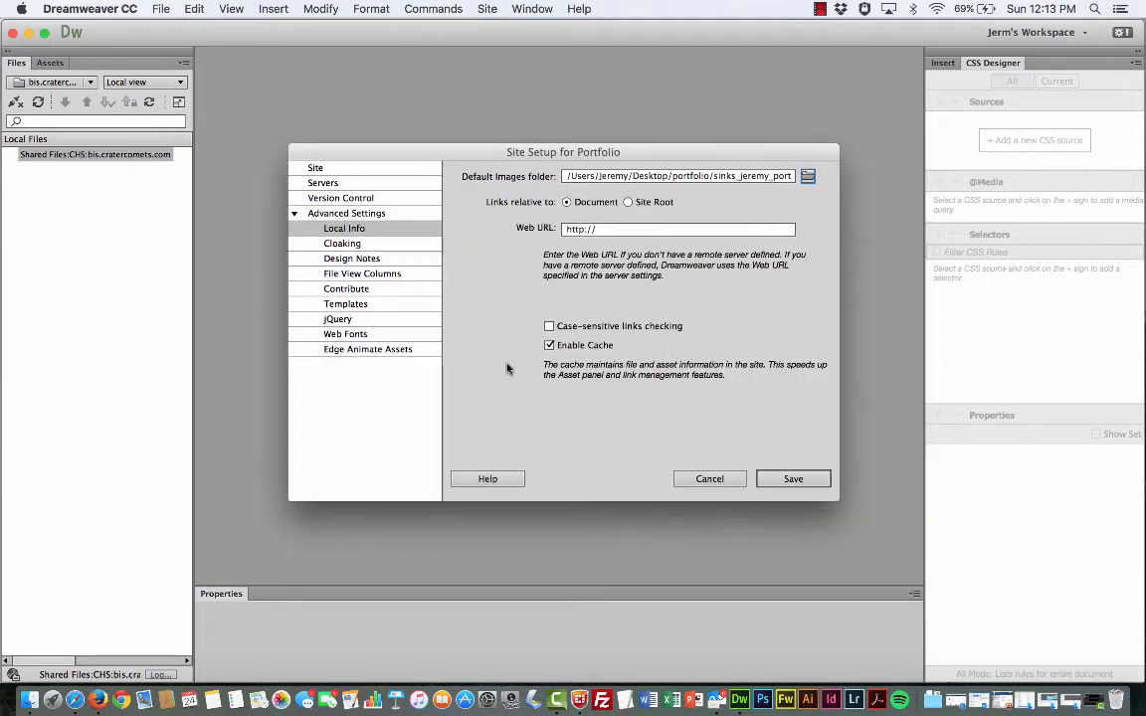
click(808, 176)
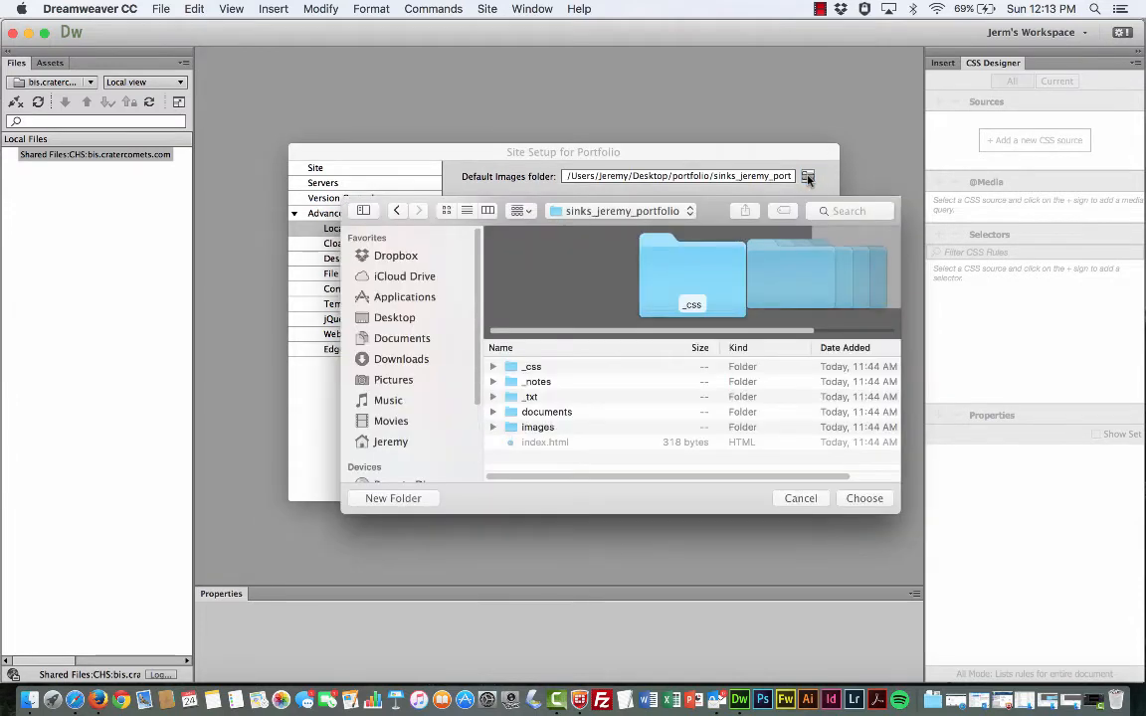
click(511, 428)
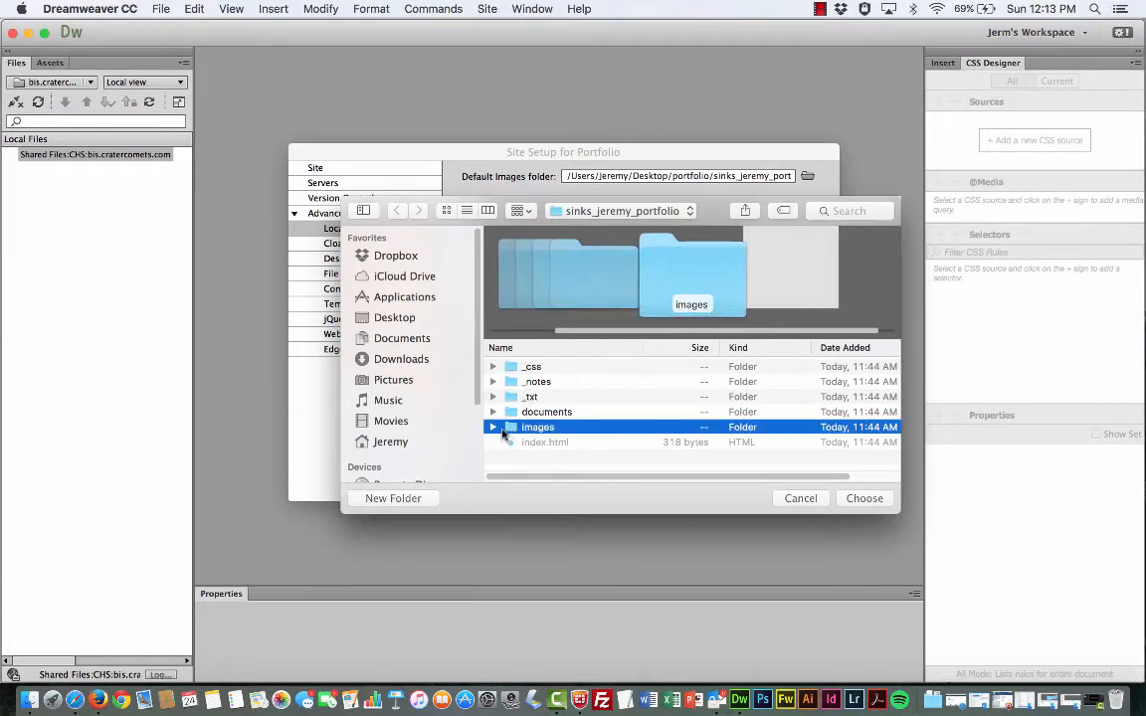
key(Return)
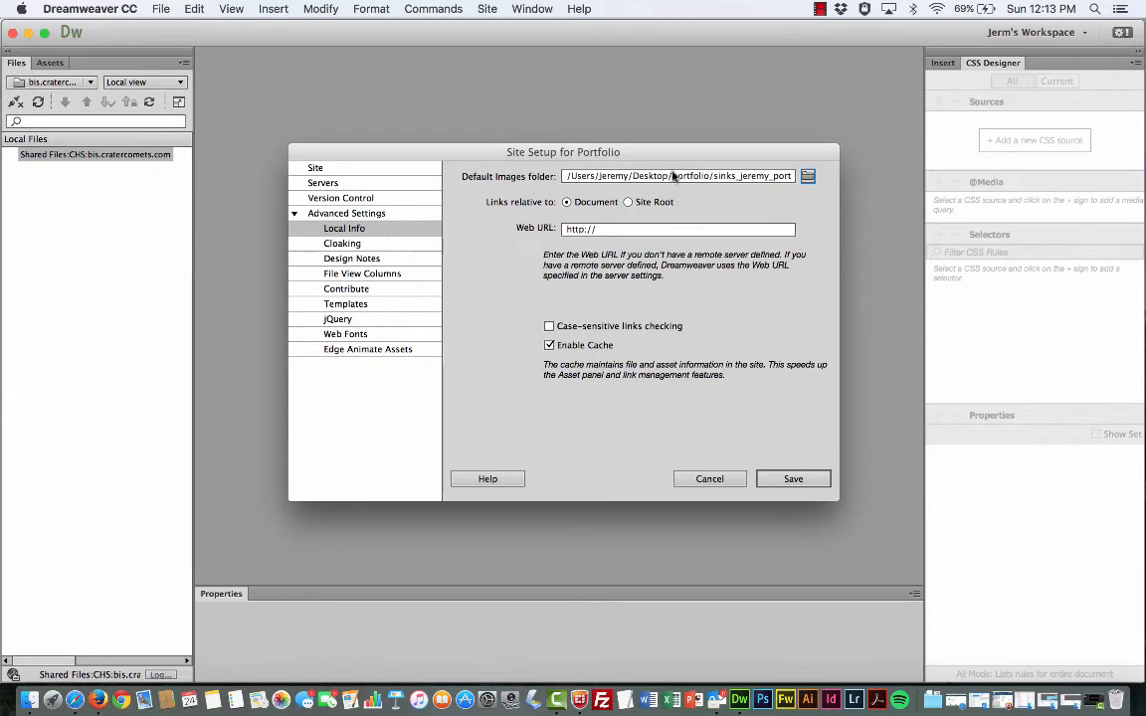
Try the u: drive prefix in the default images folder path and restore the original Desktop path.
click(671, 176)
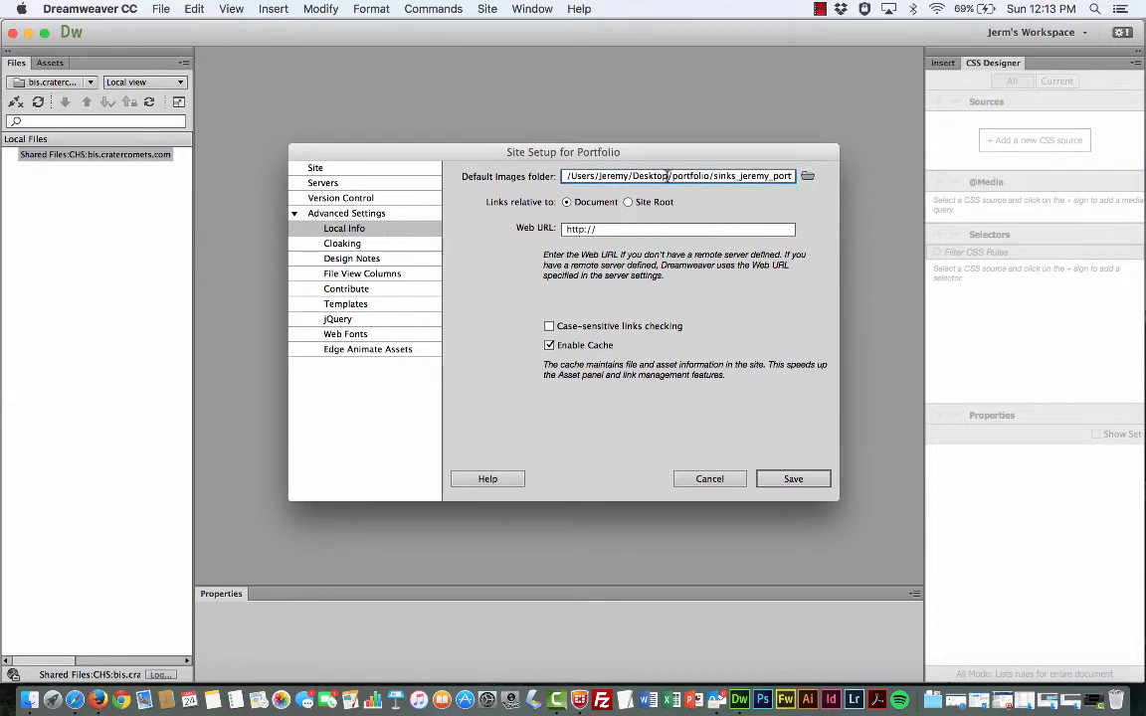
drag(672, 176, 555, 176)
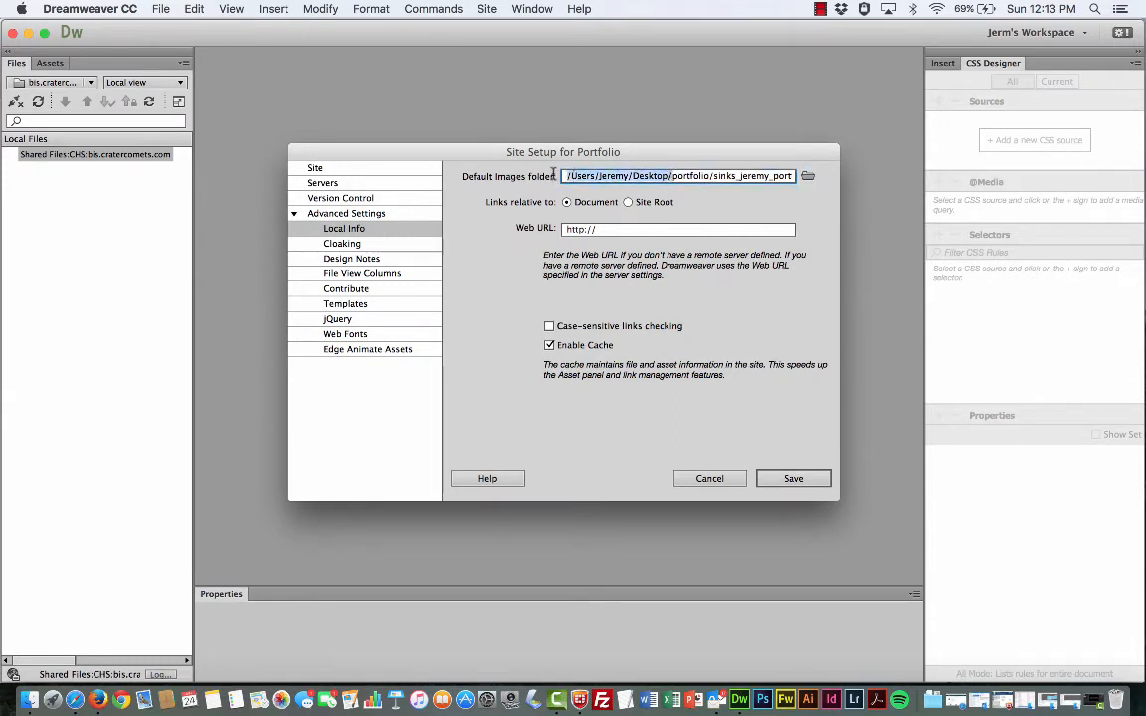
key(BackSpace)
text(u)
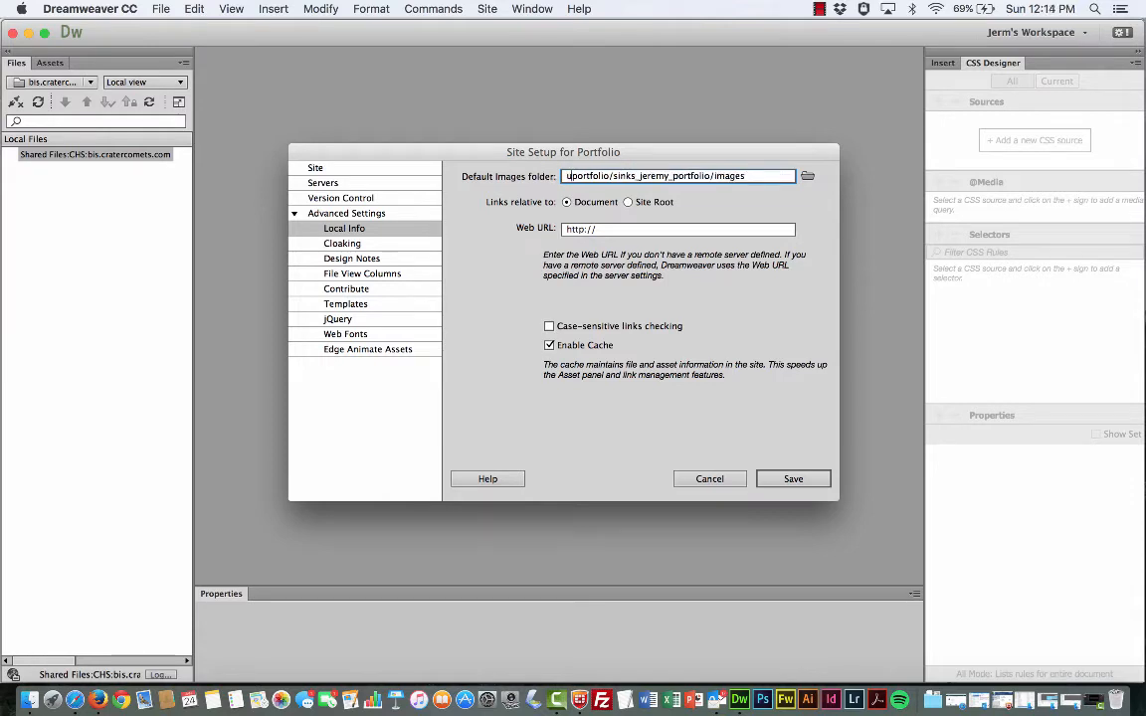
text(:)
text(/Users/Jeremy/Desktop/)
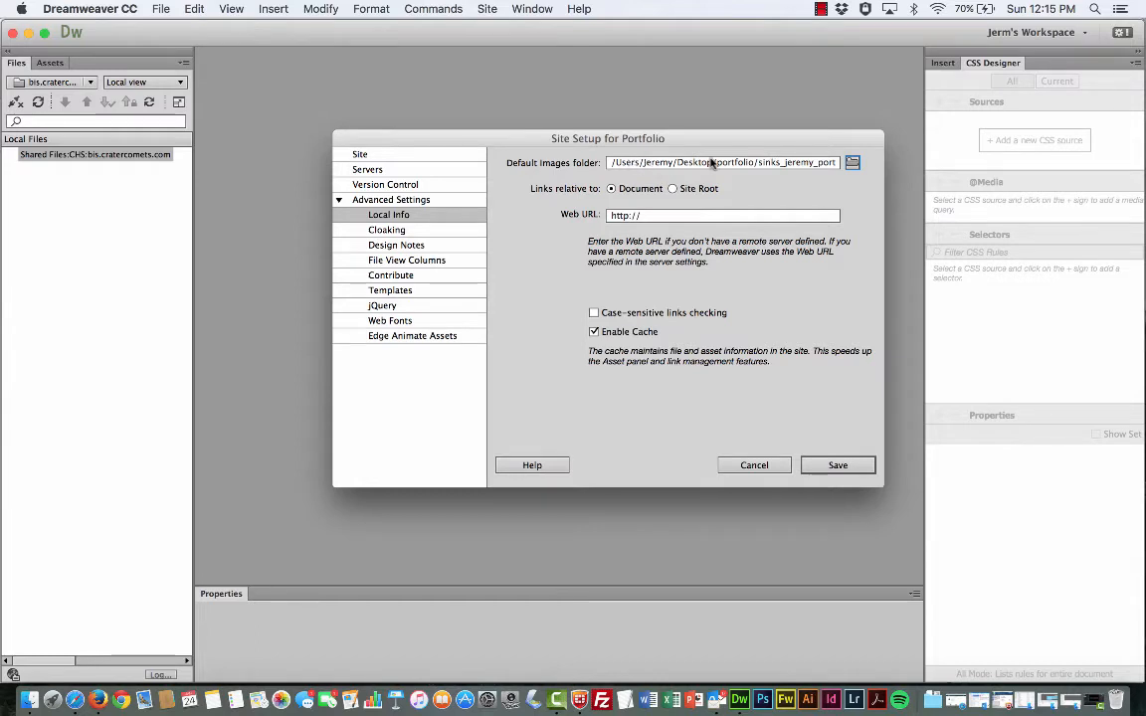
Add a new server to the Portfolio site and set it to connect using Local/Network.
drag(699, 143, 701, 134)
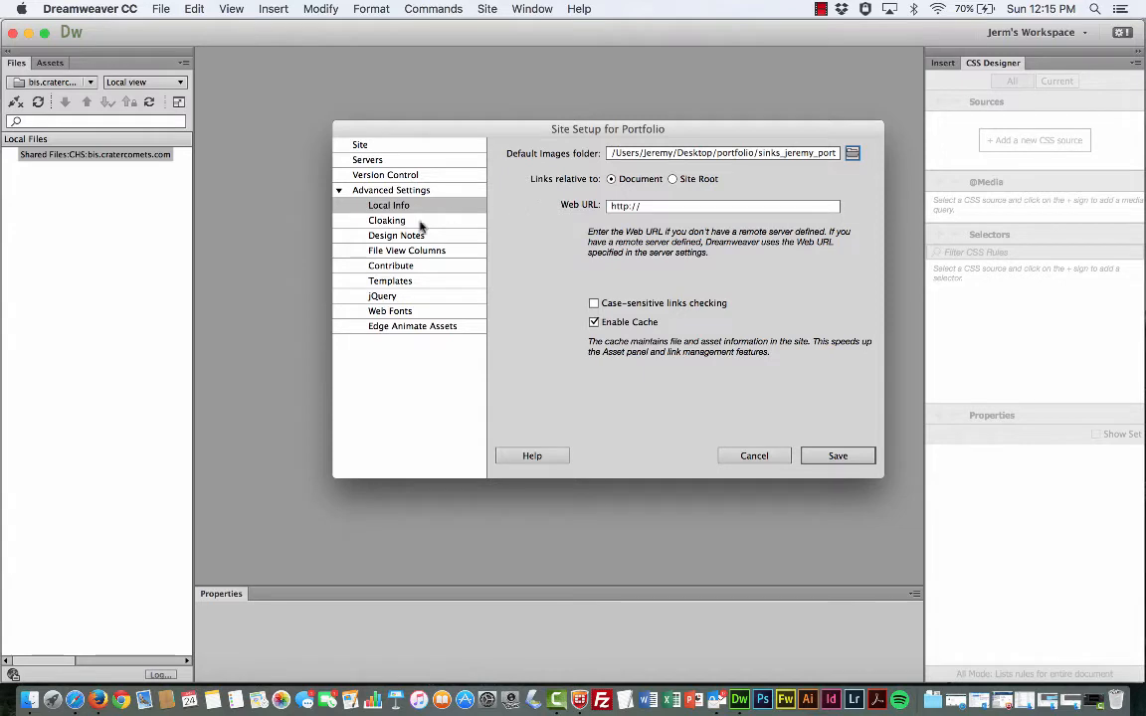
click(367, 161)
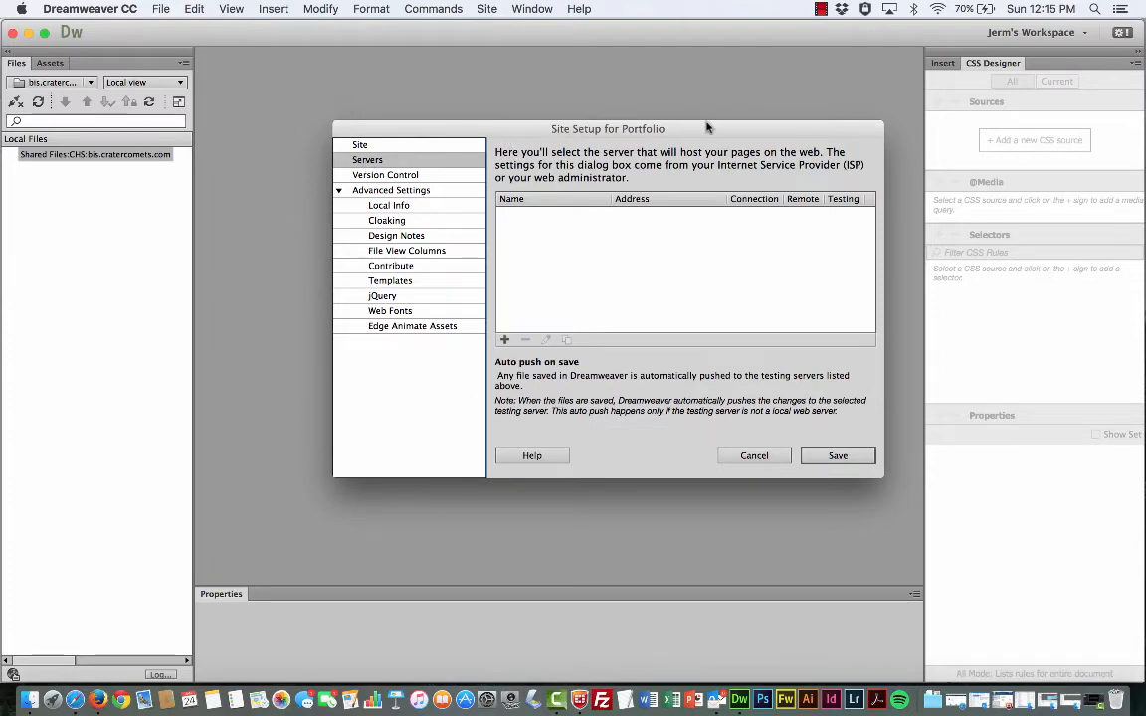
drag(708, 125, 672, 127)
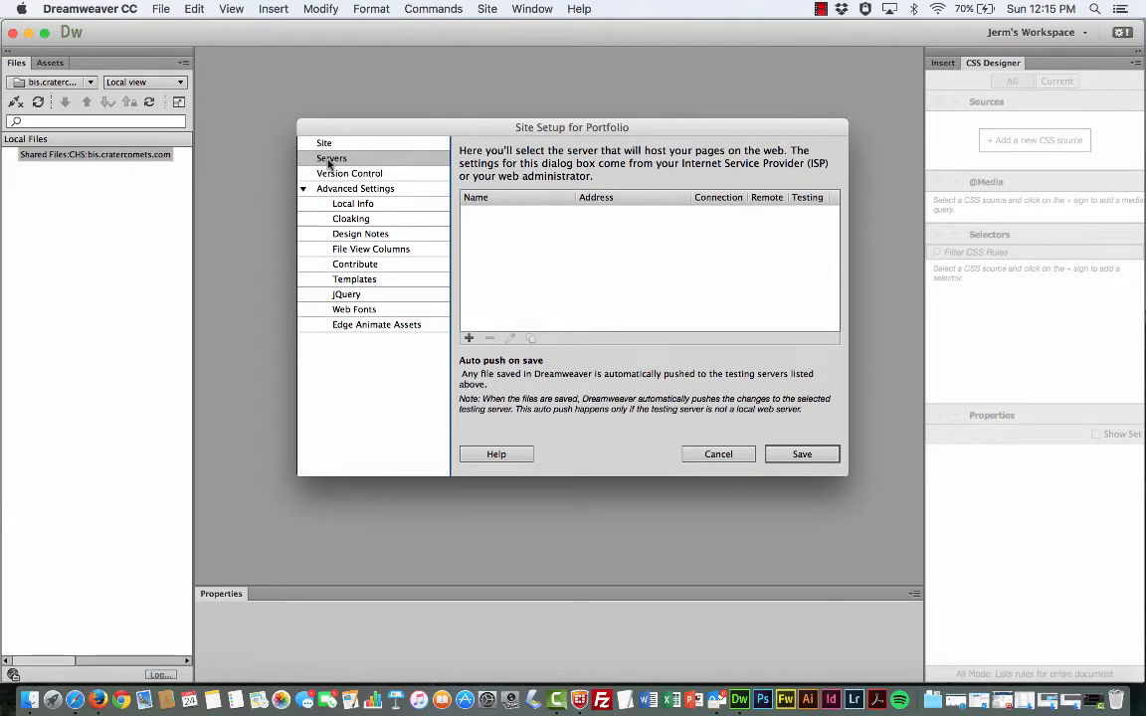
click(469, 340)
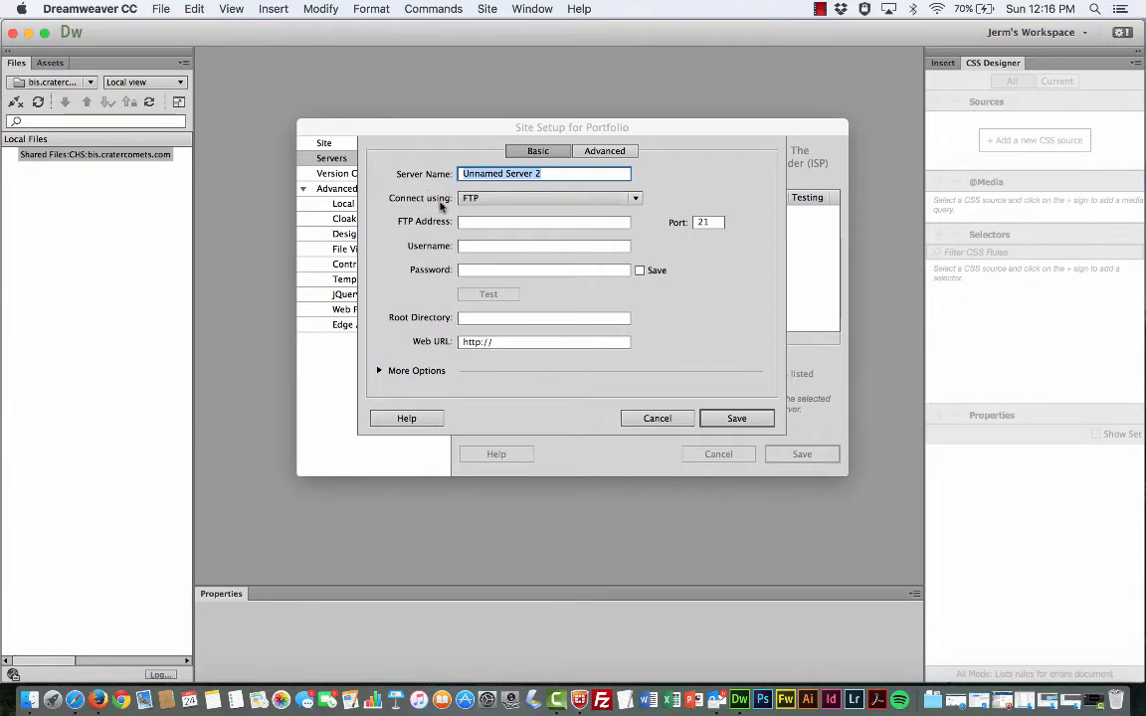
click(636, 200)
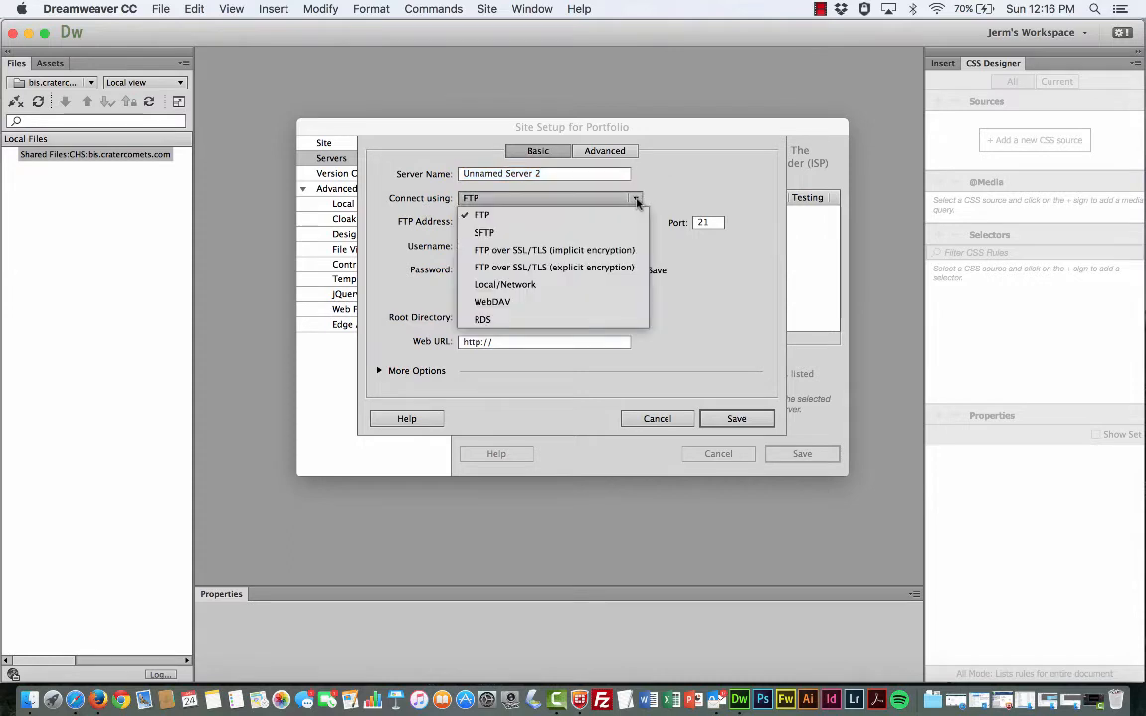
click(515, 286)
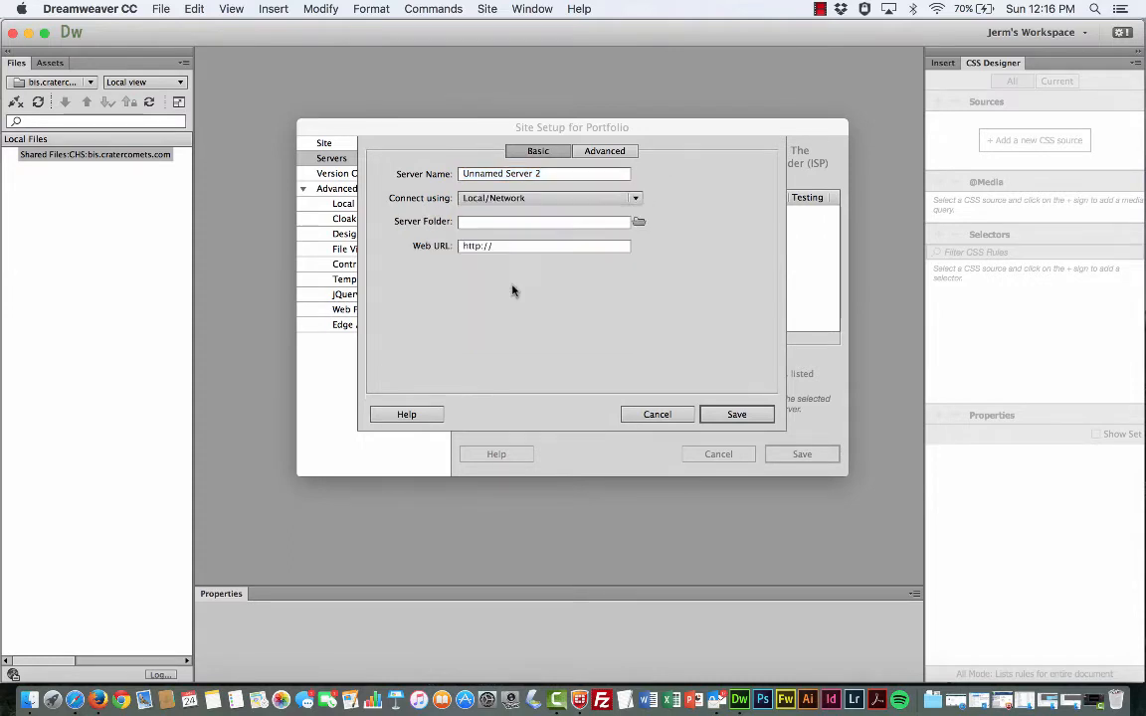
Name the new server Remote.
click(545, 177)
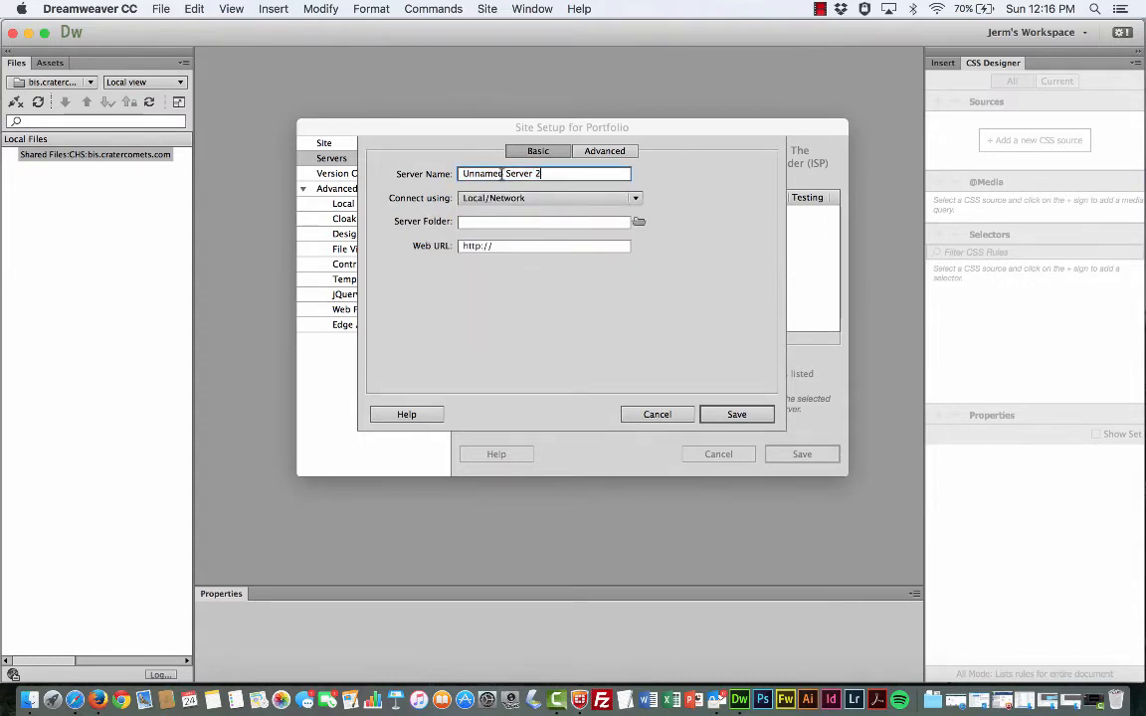
drag(545, 174, 461, 174)
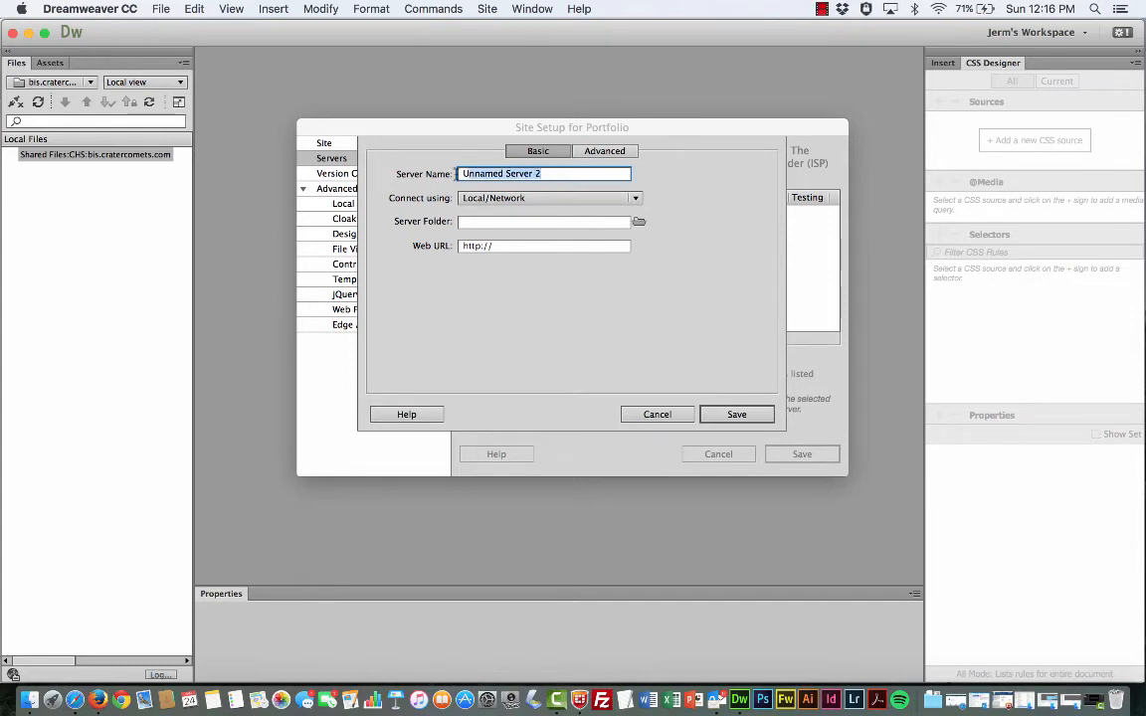
text(Remote)
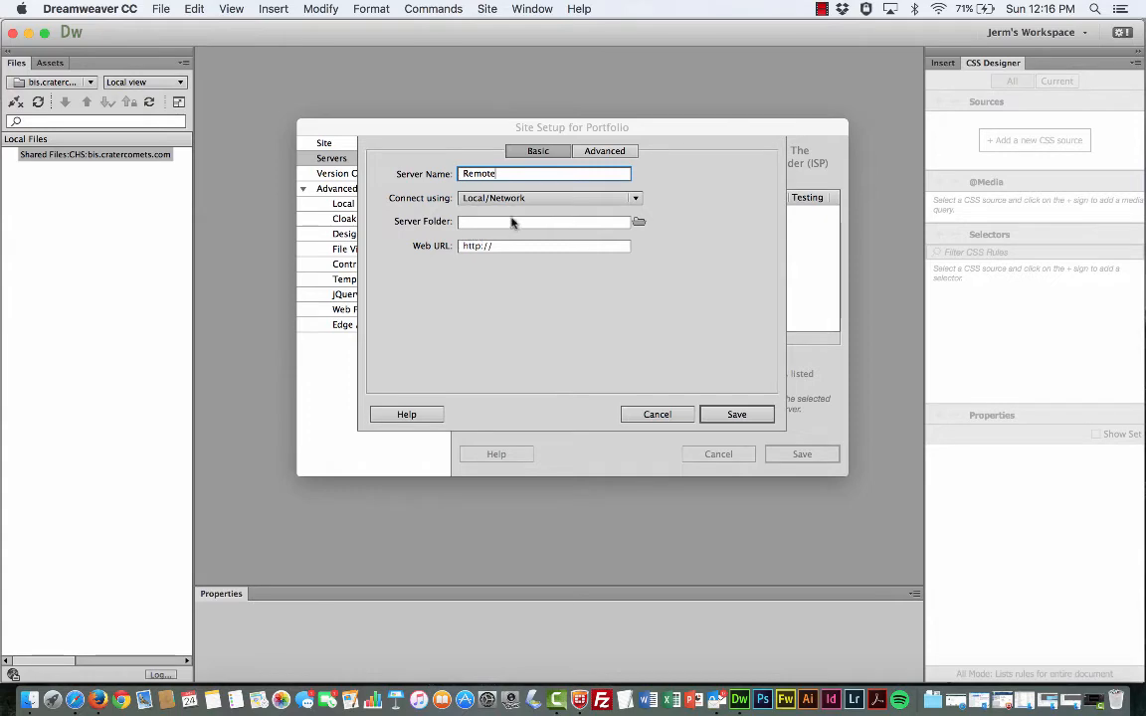
Switch to Firefox and copy the Juniors server path ending in class_of_2016\ from the Define the Remote Server instructions.
key(super+Tab)
key(super+Tab)
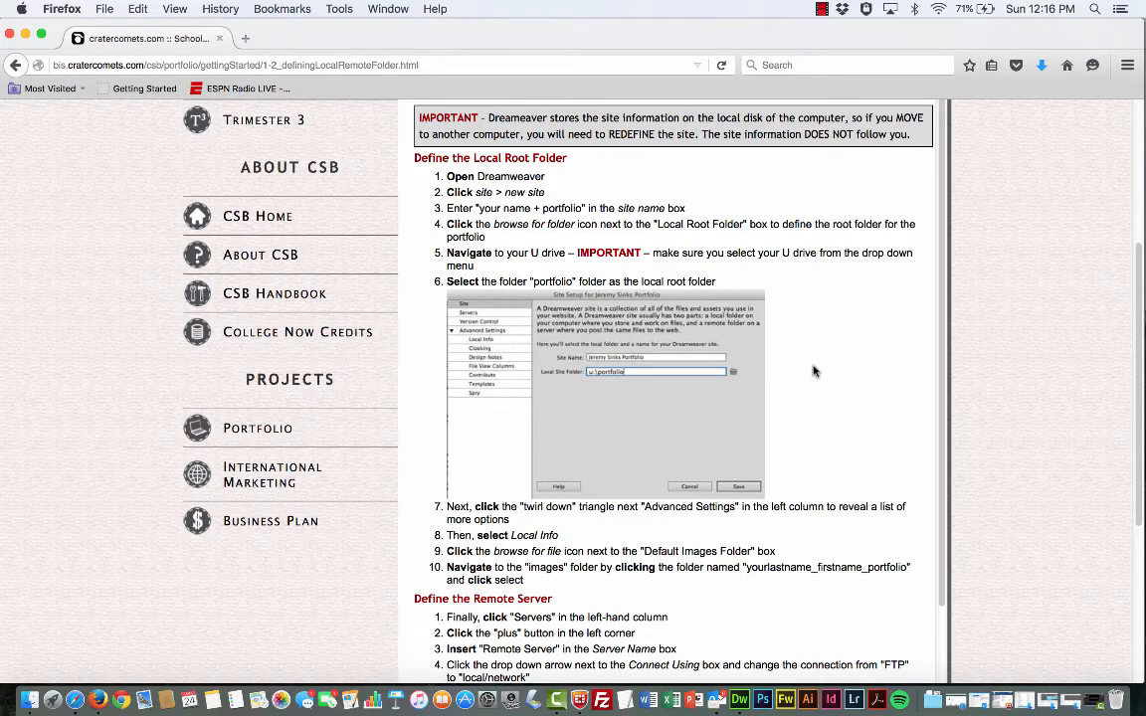
scroll(814, 371, down, 5)
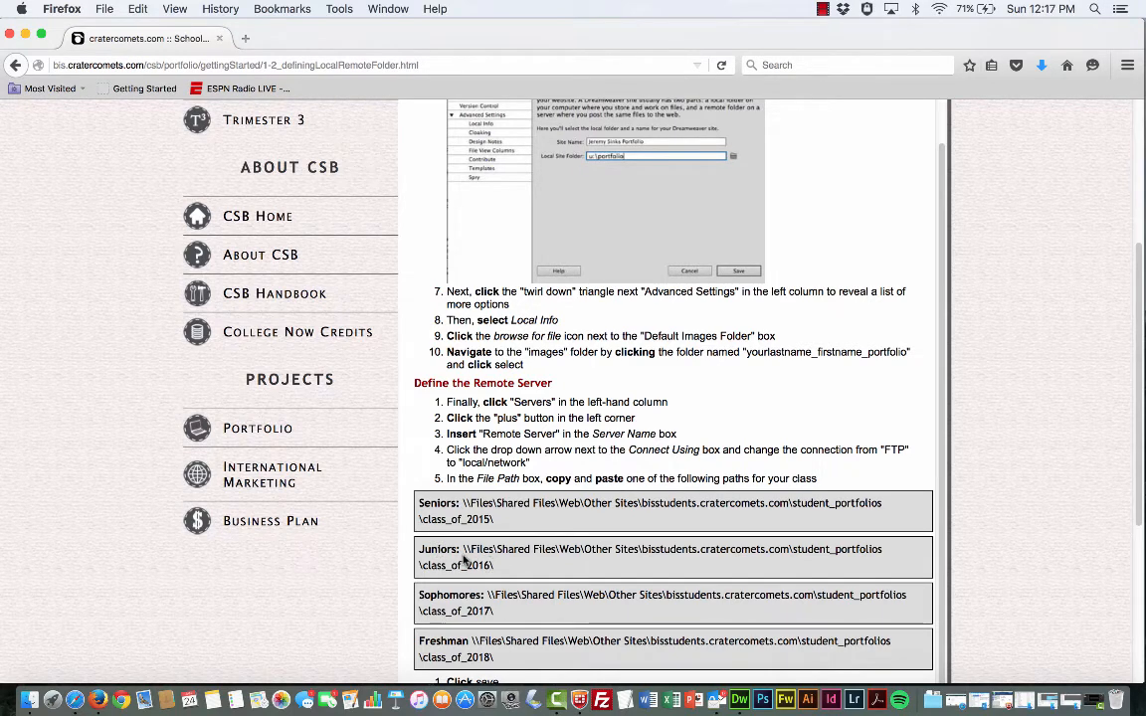
drag(462, 548, 496, 566)
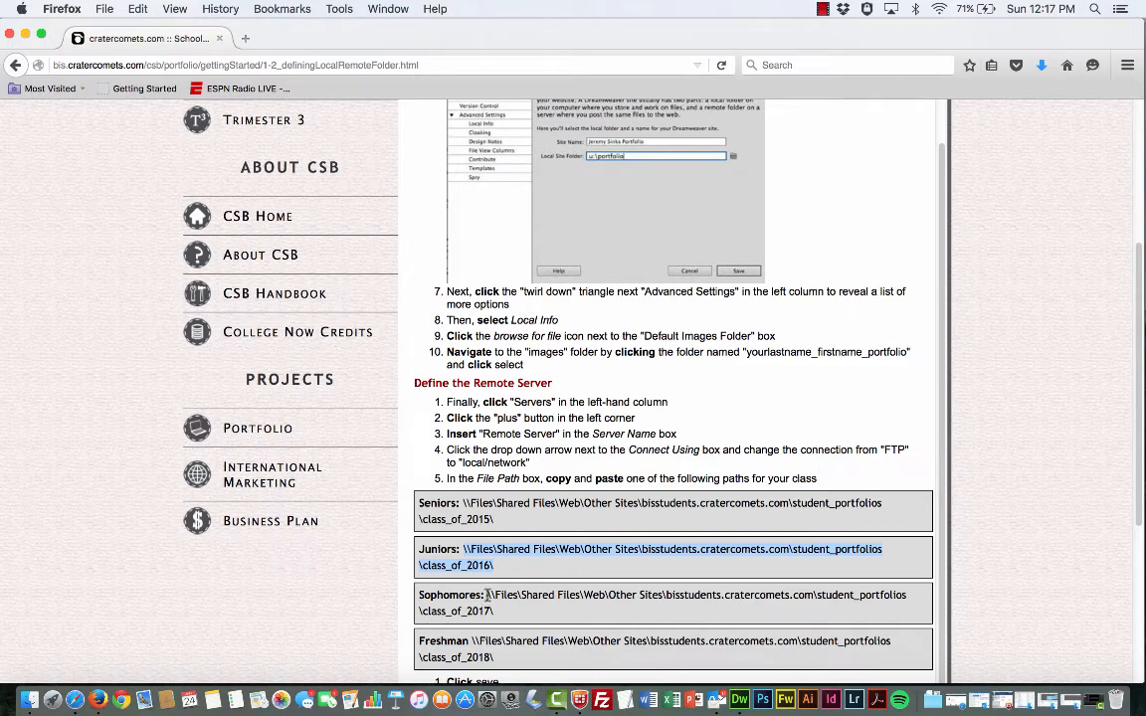
drag(487, 595, 494, 611)
click(497, 564)
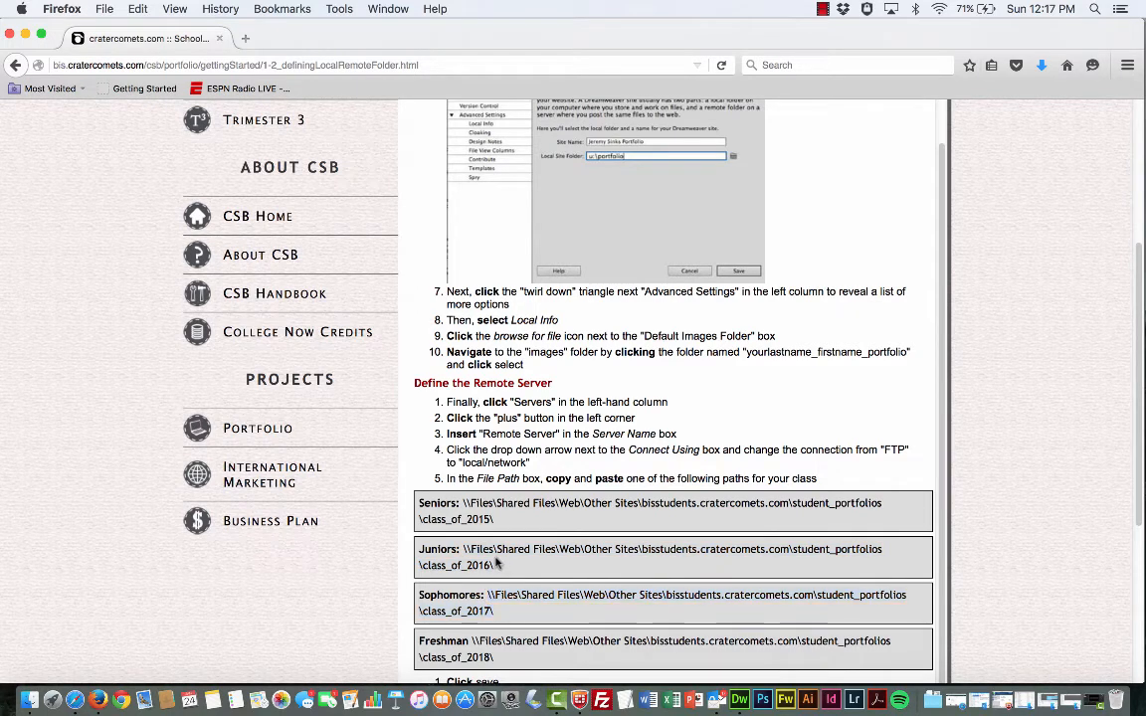
drag(462, 548, 495, 564)
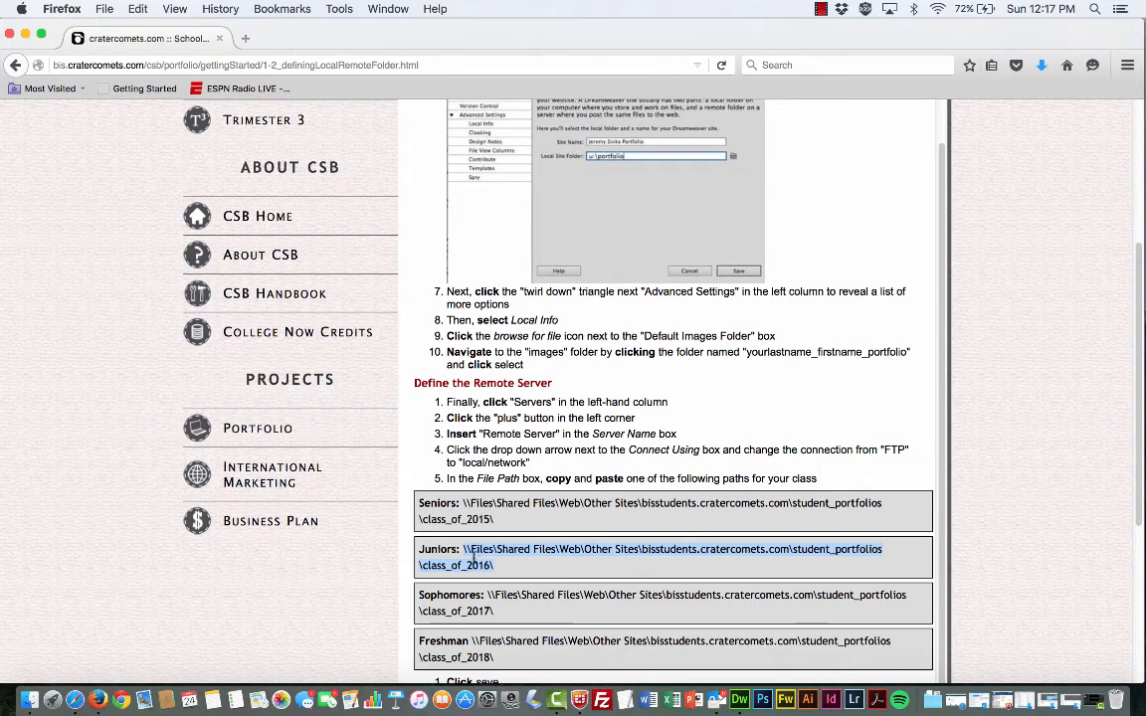
key(super+c)
Back in Dreamweaver, paste the copied class_of_2016 path as the Remote server's folder and save the server.
key(super+Tab)
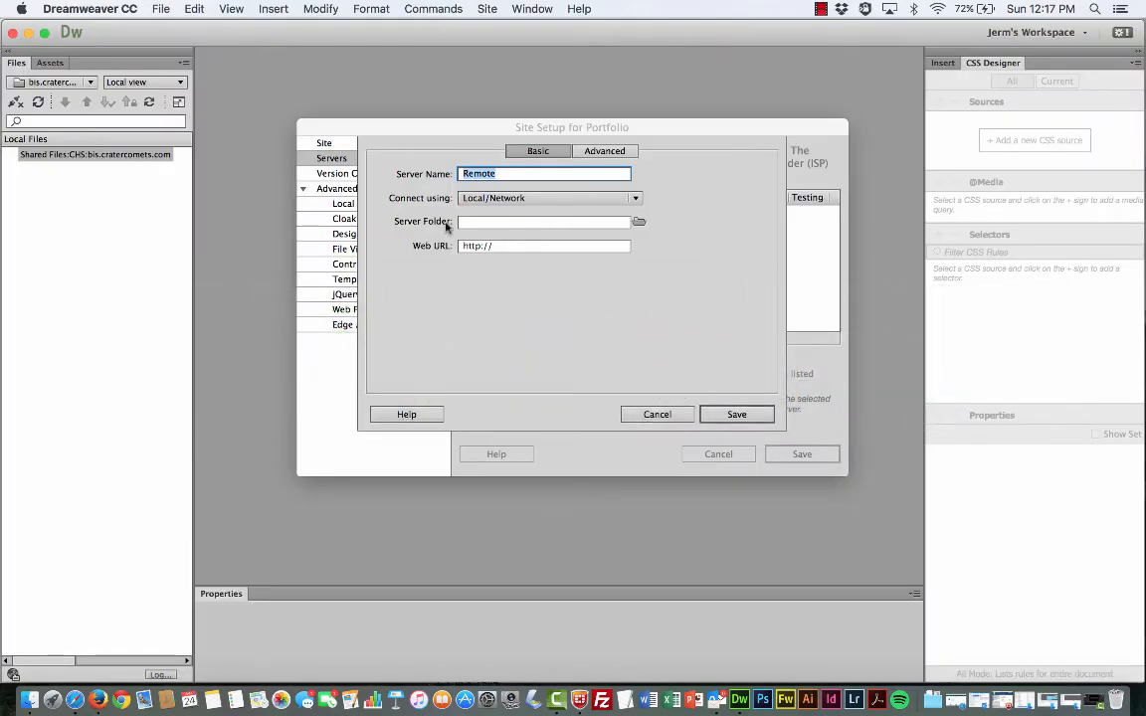
click(491, 221)
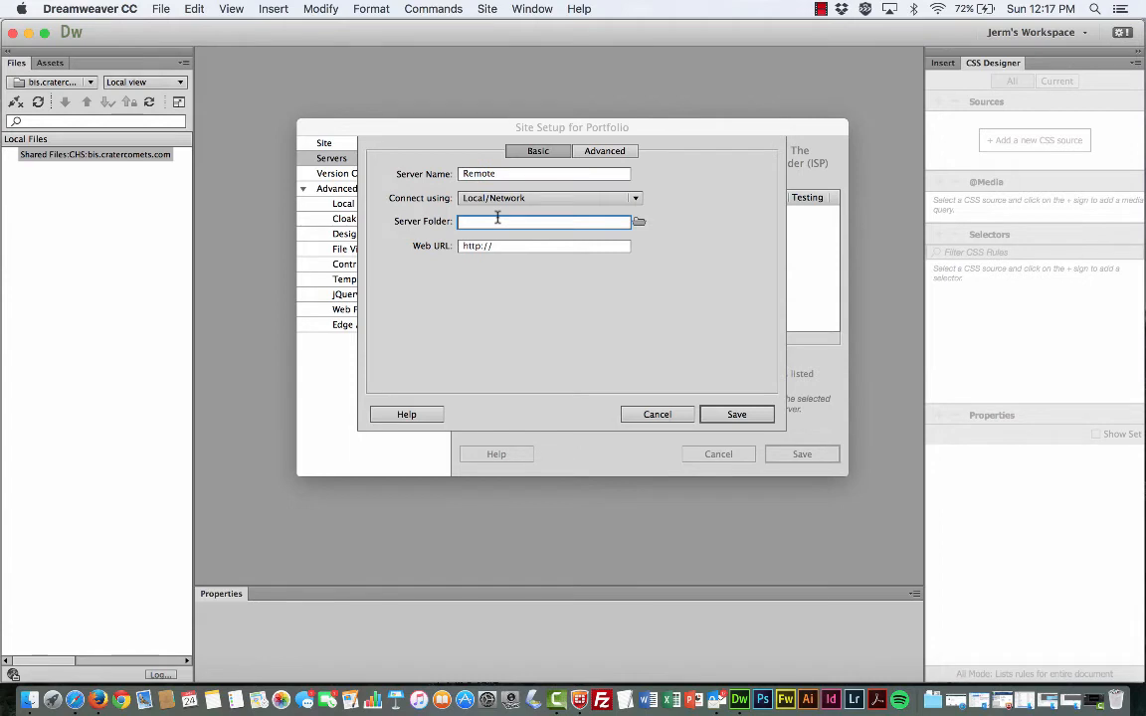
key(super+v)
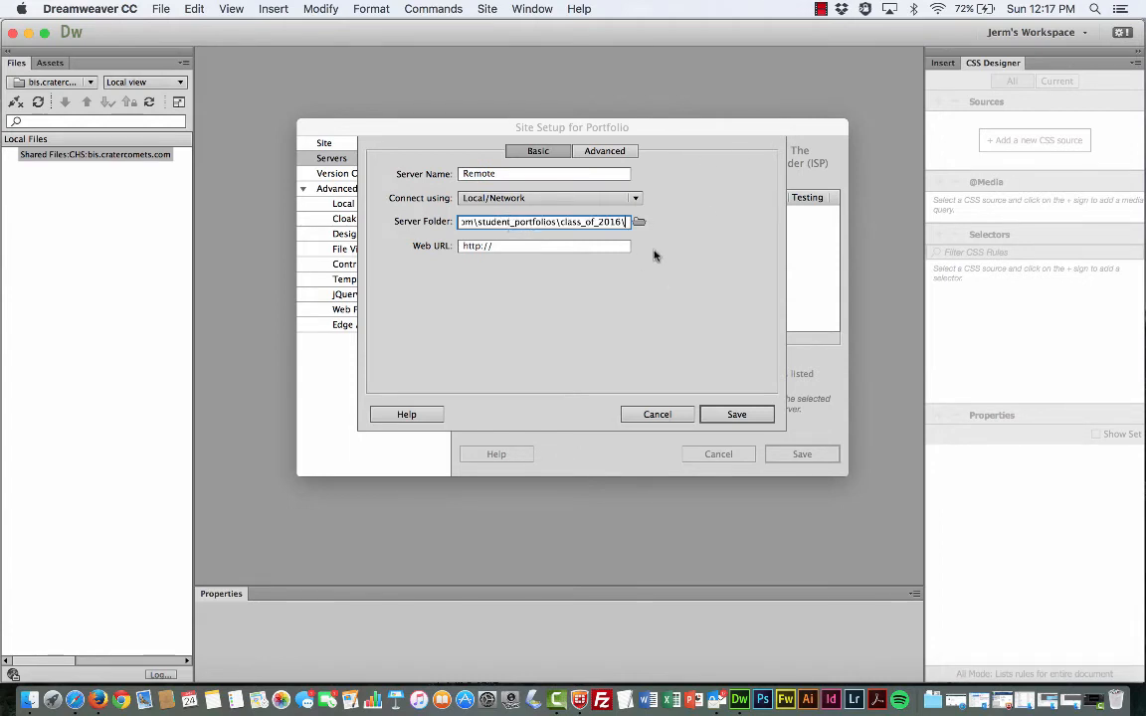
click(737, 414)
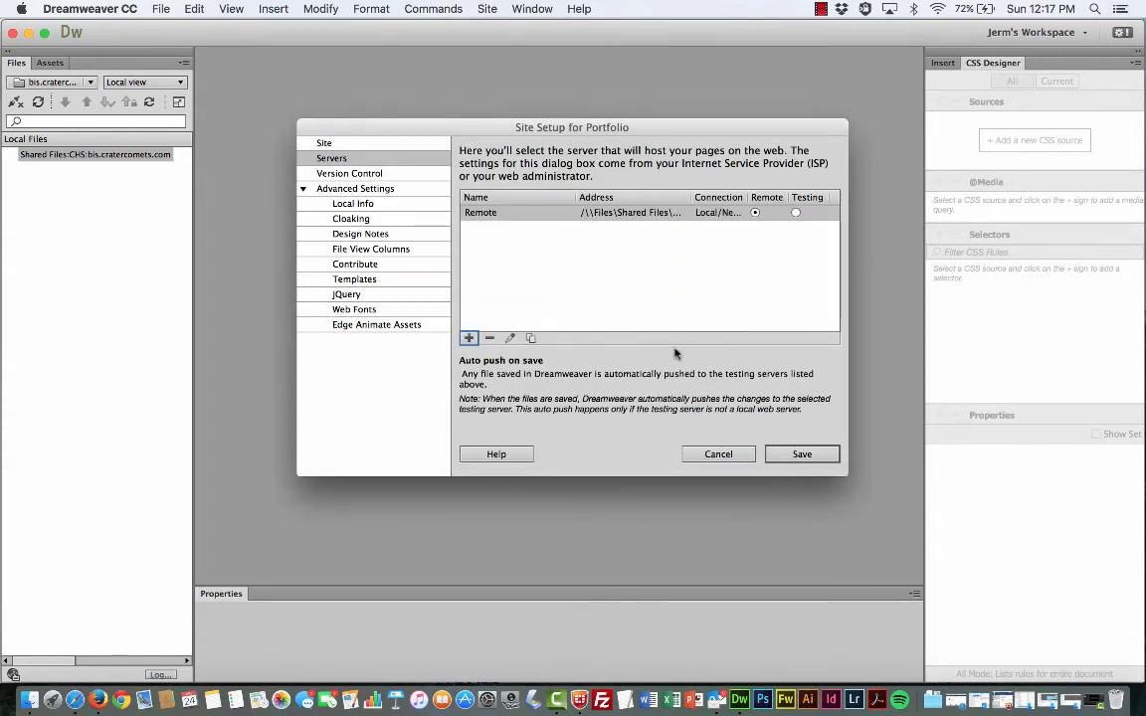
Recheck the Remote server's folder path and save the Portfolio site setup.
double_click(587, 213)
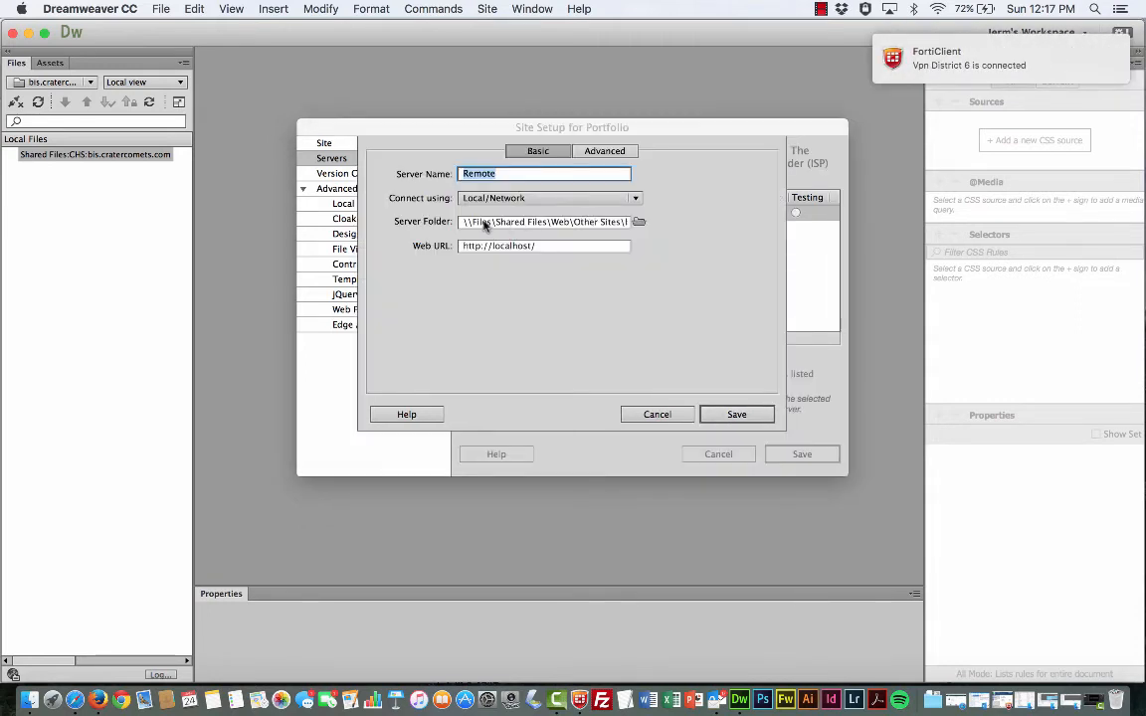
click(474, 222)
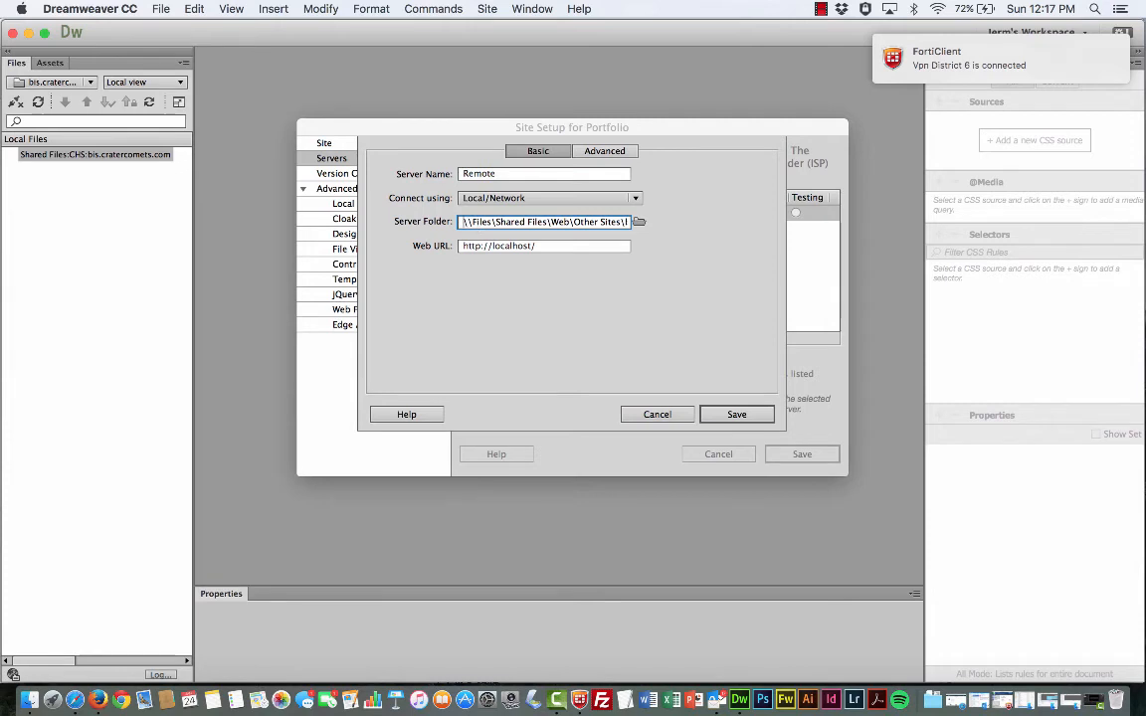
click(731, 417)
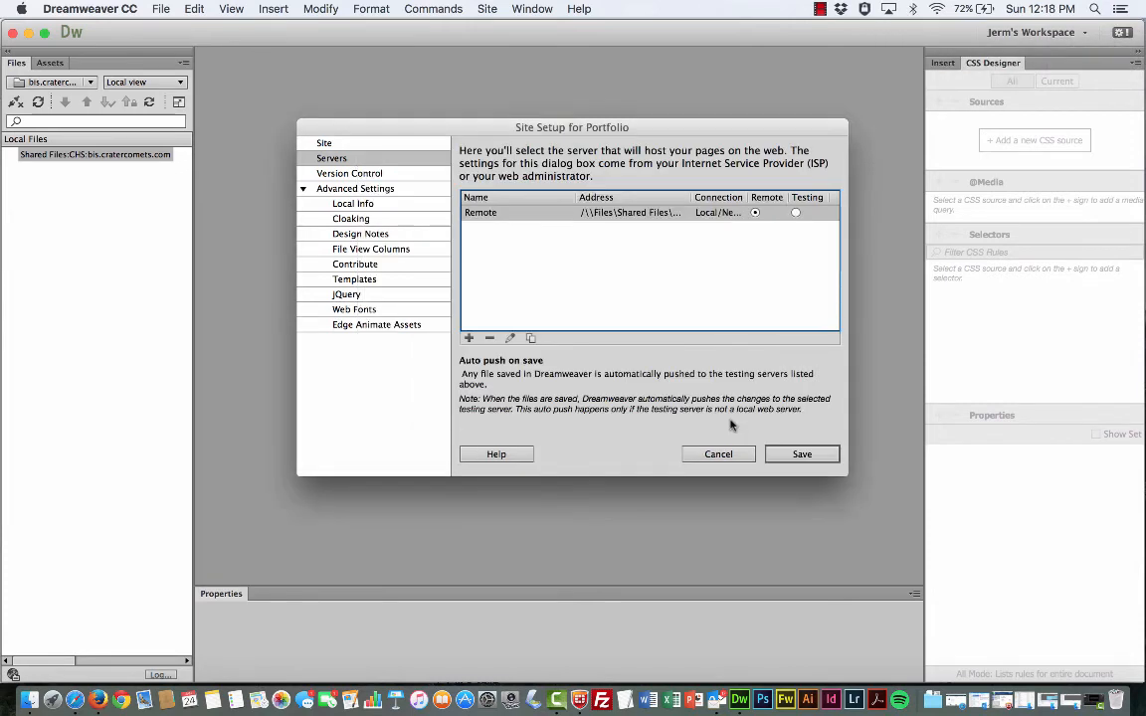
click(801, 455)
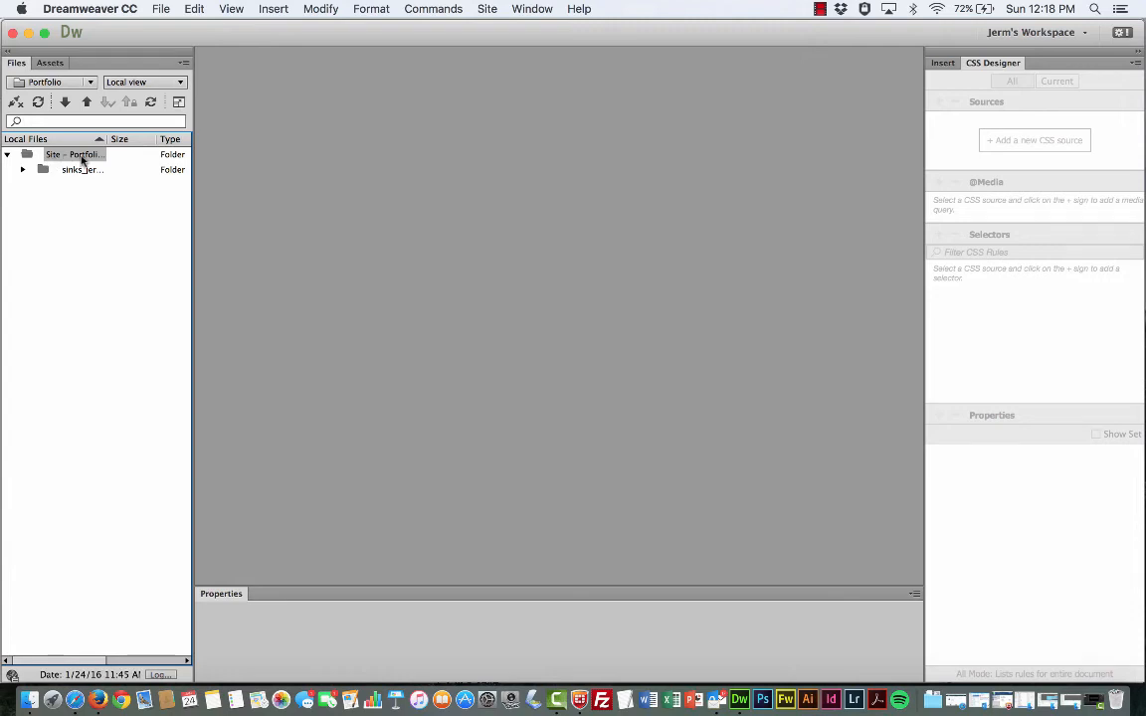
Expand the student's portfolio folder and its images folder, widen the file name column and examine banner_bg.jpg and navbar_bg.jpg.
click(23, 170)
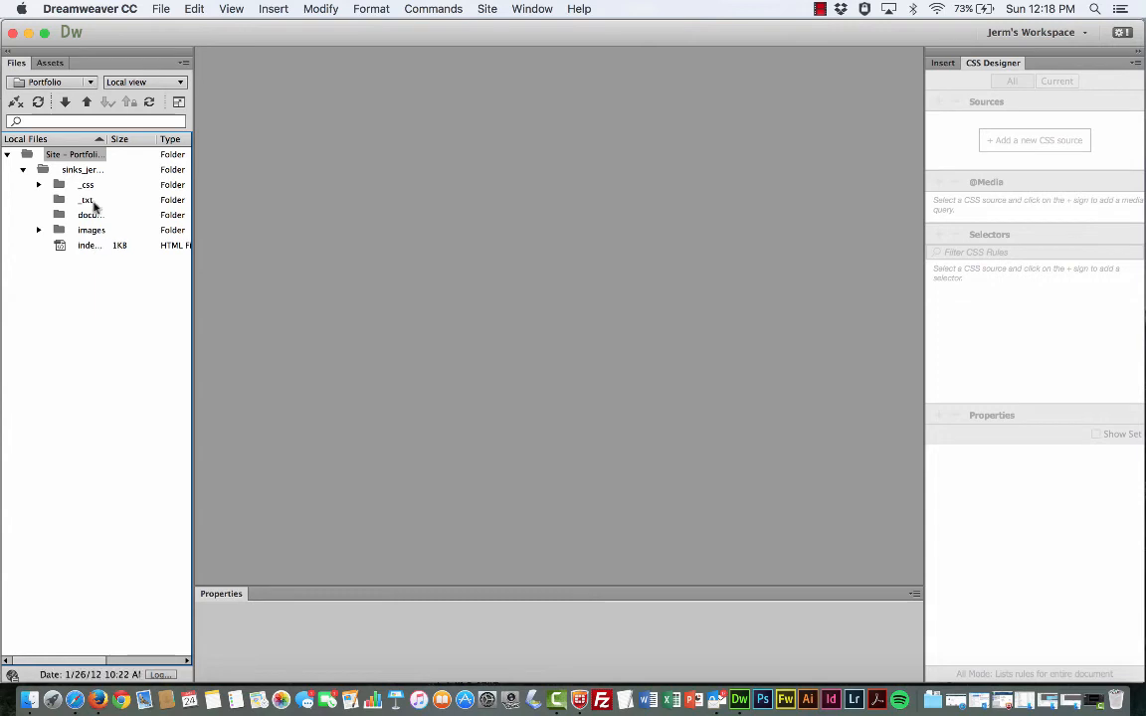
drag(107, 138, 152, 139)
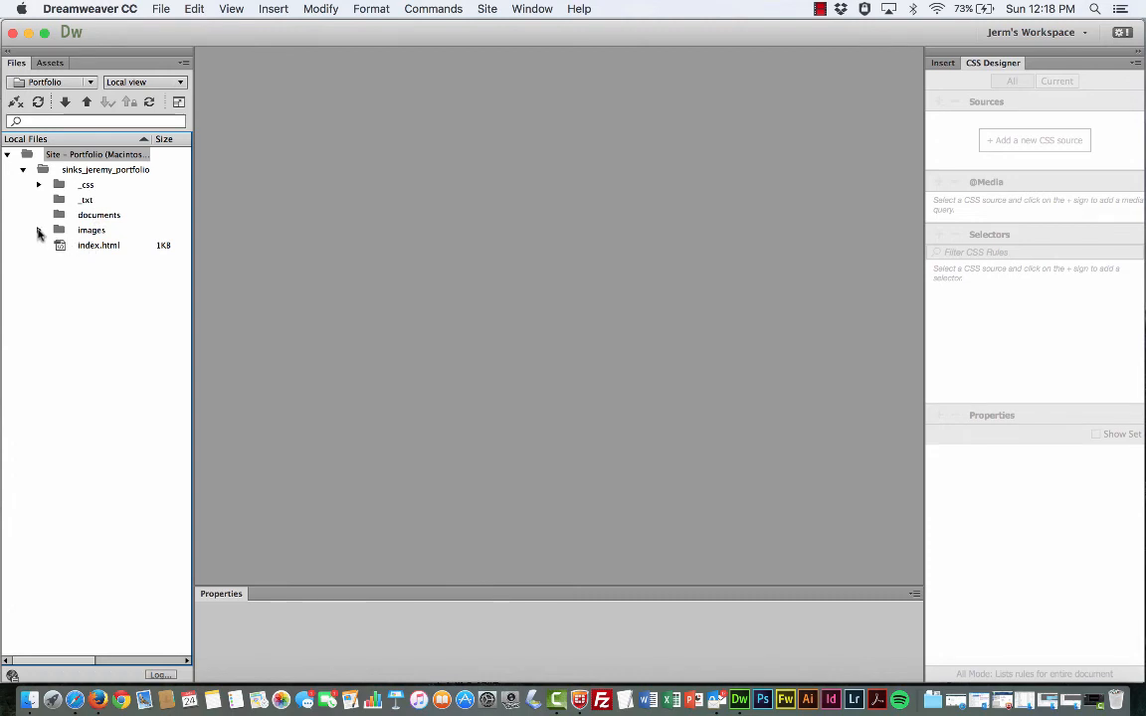
click(38, 230)
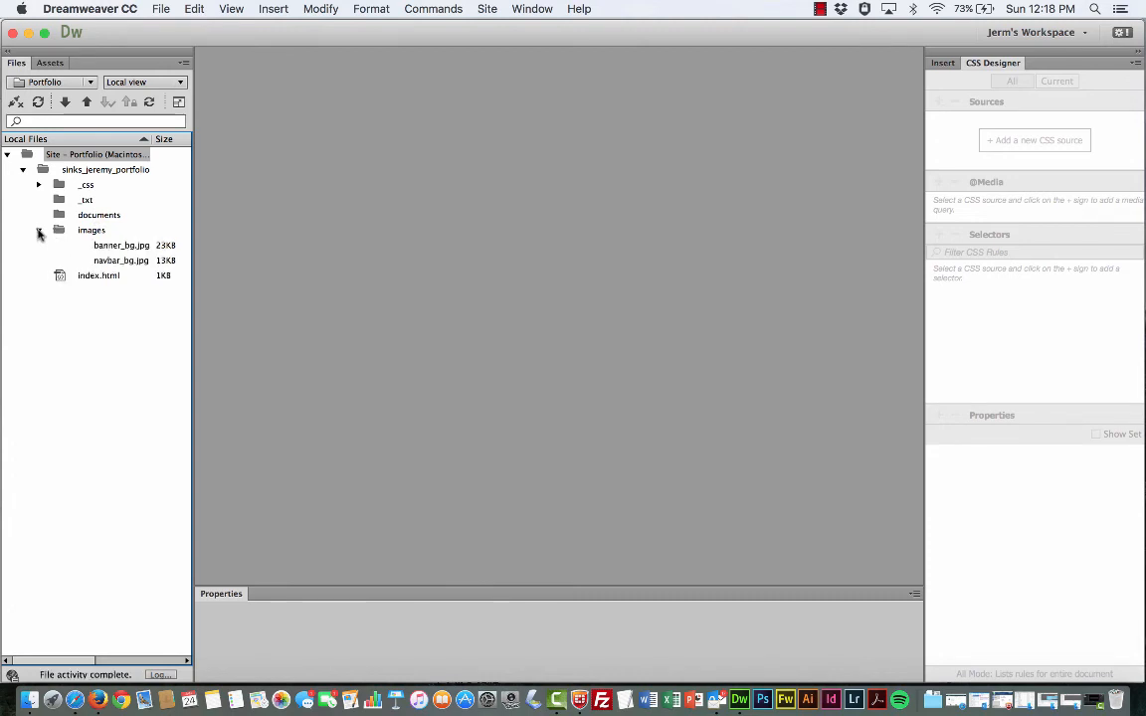
click(114, 244)
click(114, 260)
click(113, 244)
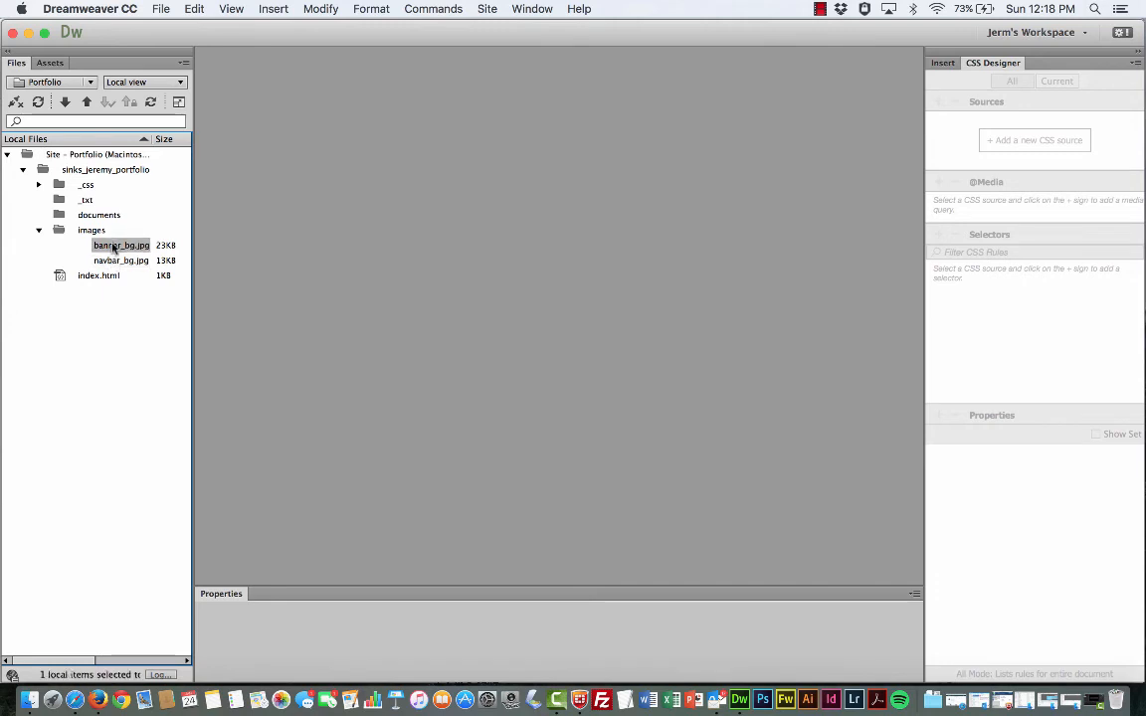
click(114, 260)
click(113, 248)
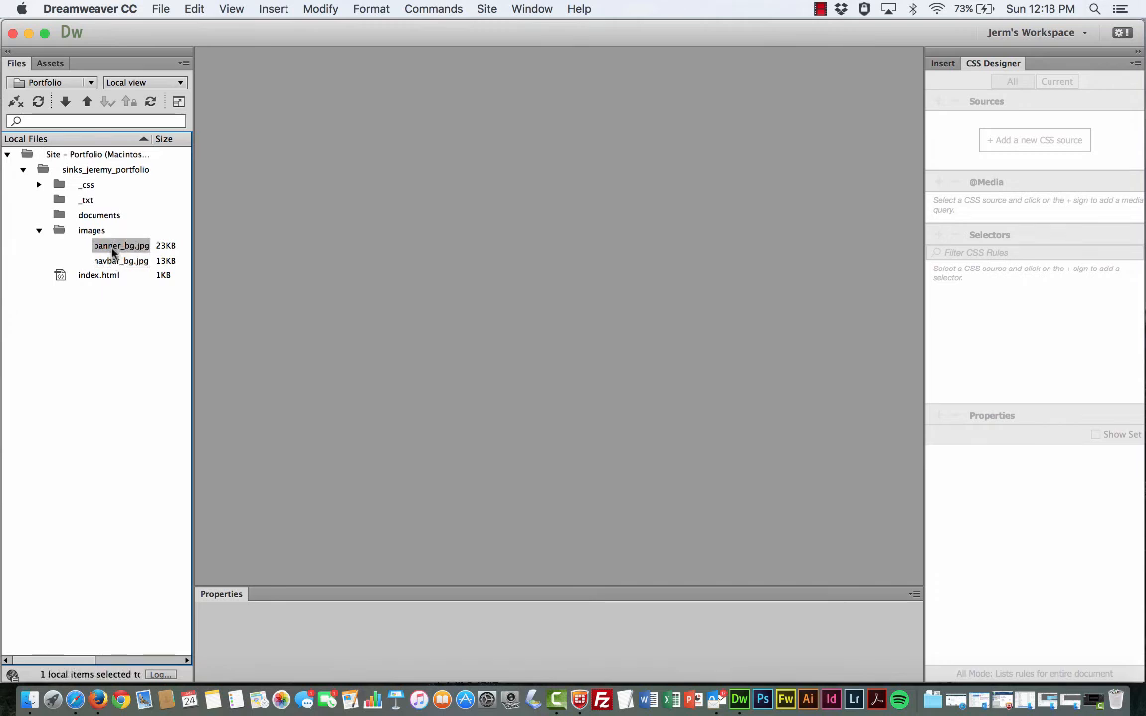
Look through the available sites and file views, keeping the Portfolio site in Local view.
click(89, 85)
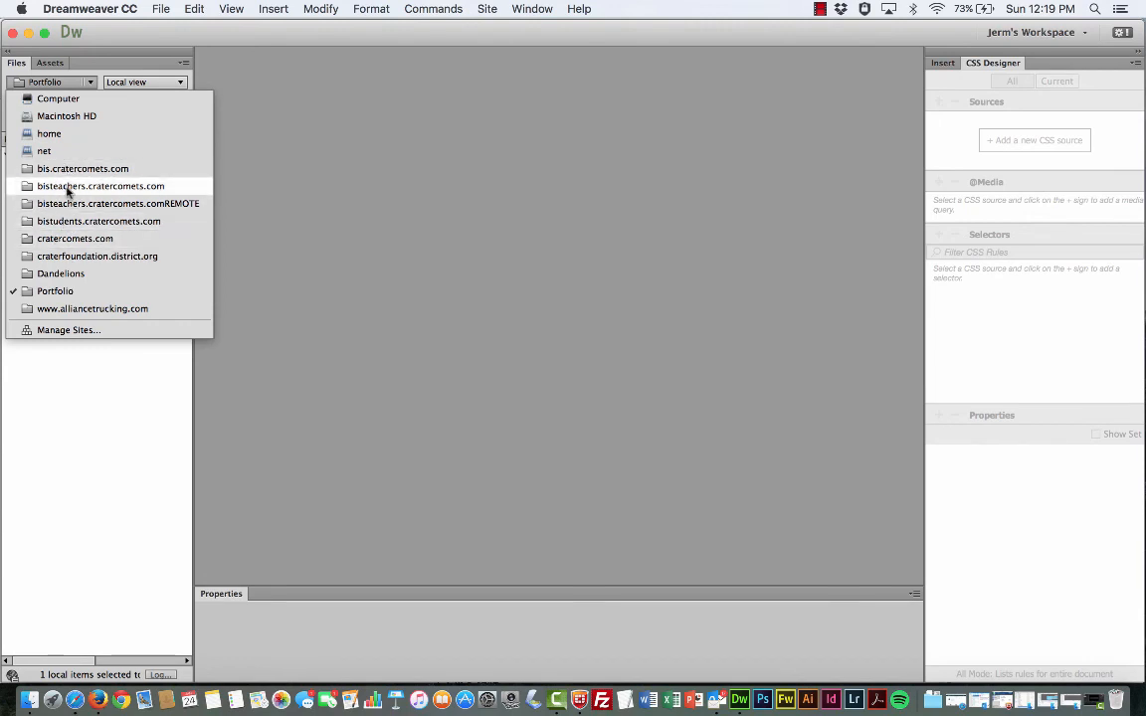
click(104, 67)
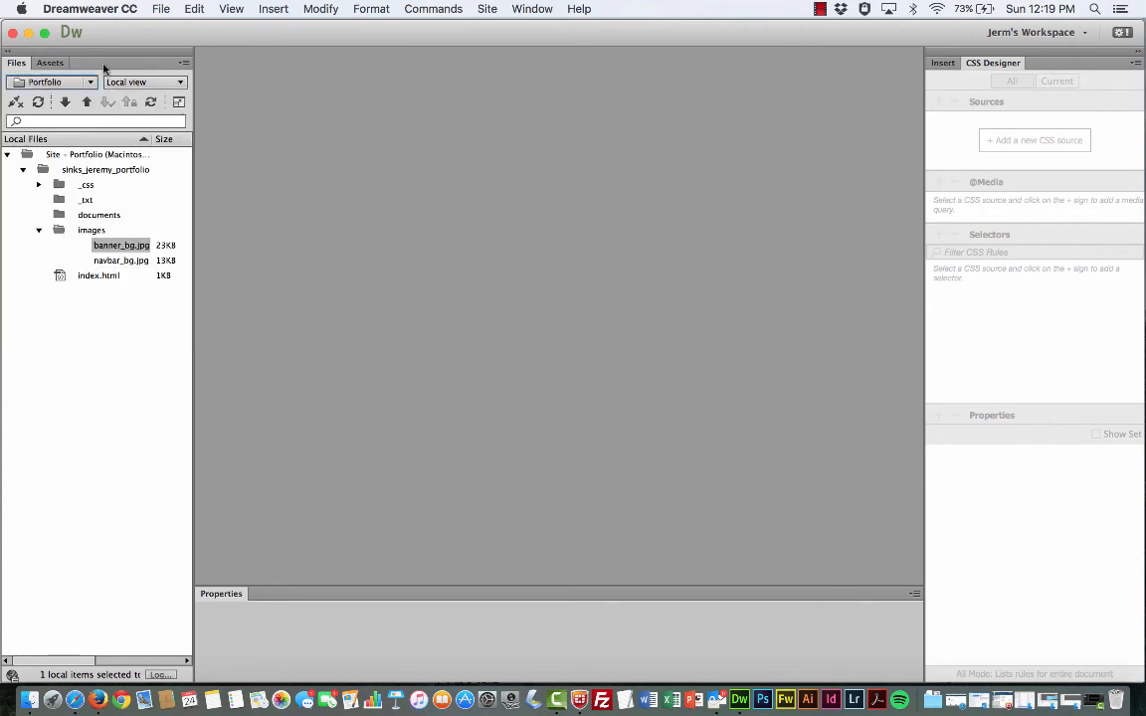
click(171, 83)
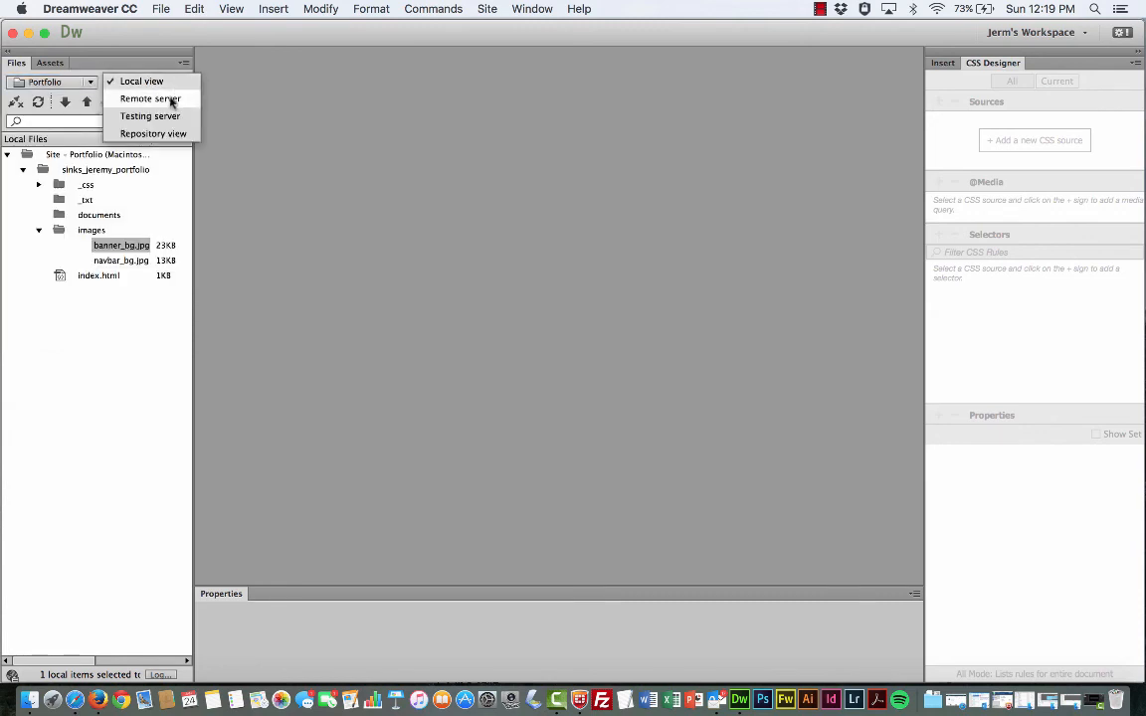
click(139, 79)
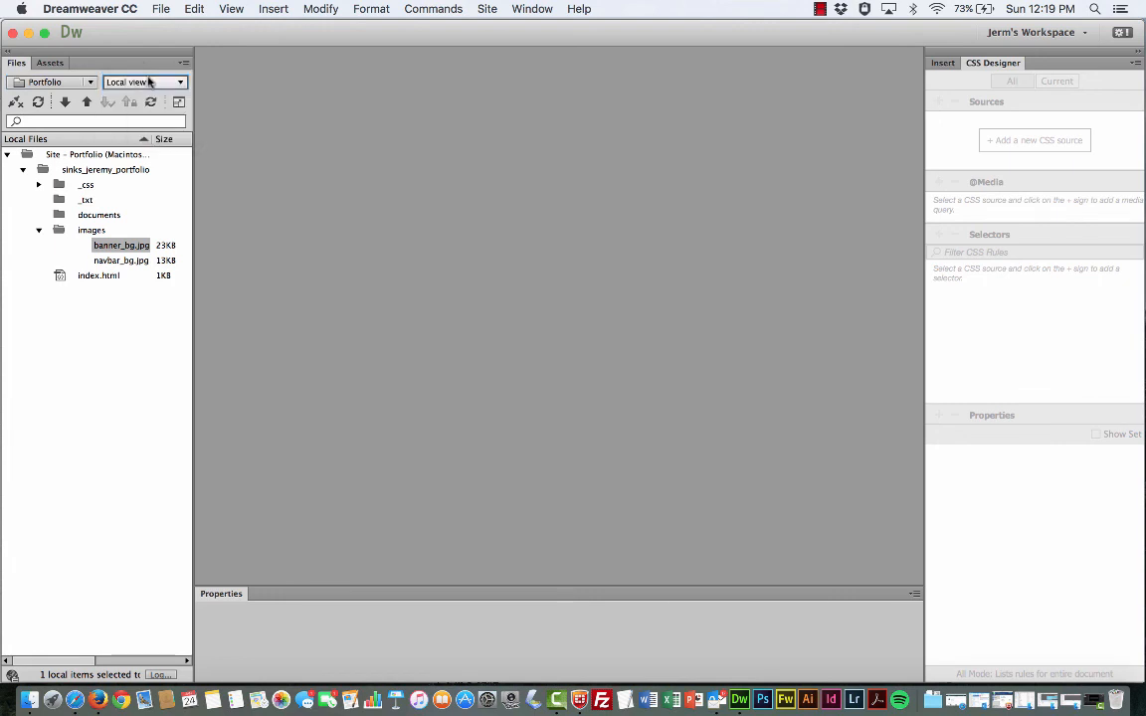